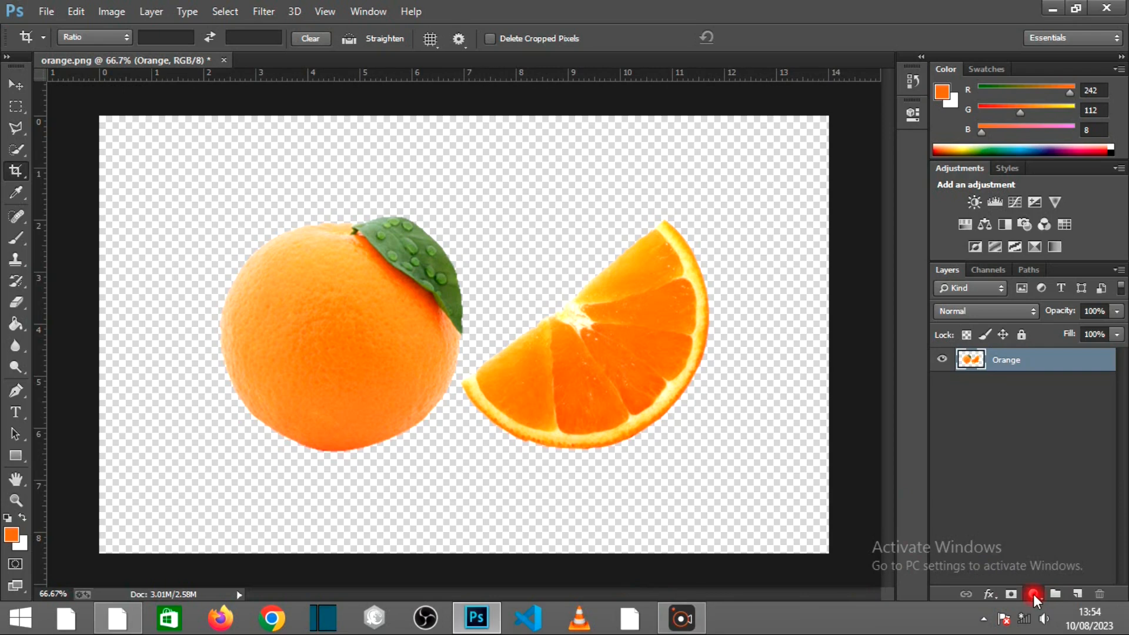
# Step: Add a gradient fill layer using the Black, White preset with the Radial style and Reverse enabled
pyautogui.click(1016, 253)
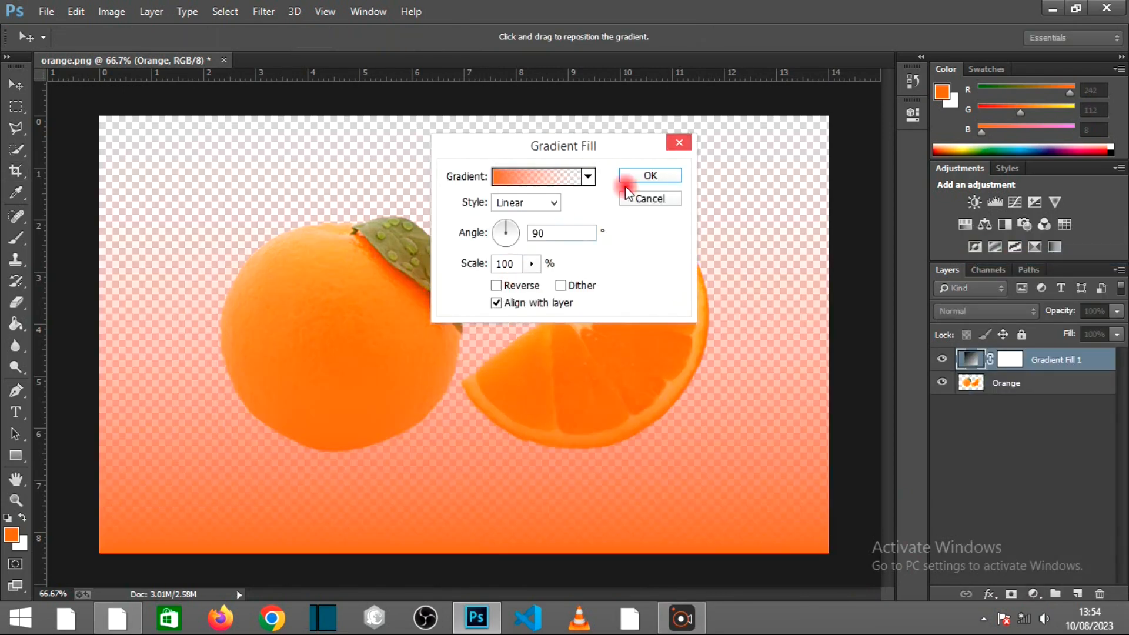
pyautogui.click(589, 176)
pyautogui.click(514, 216)
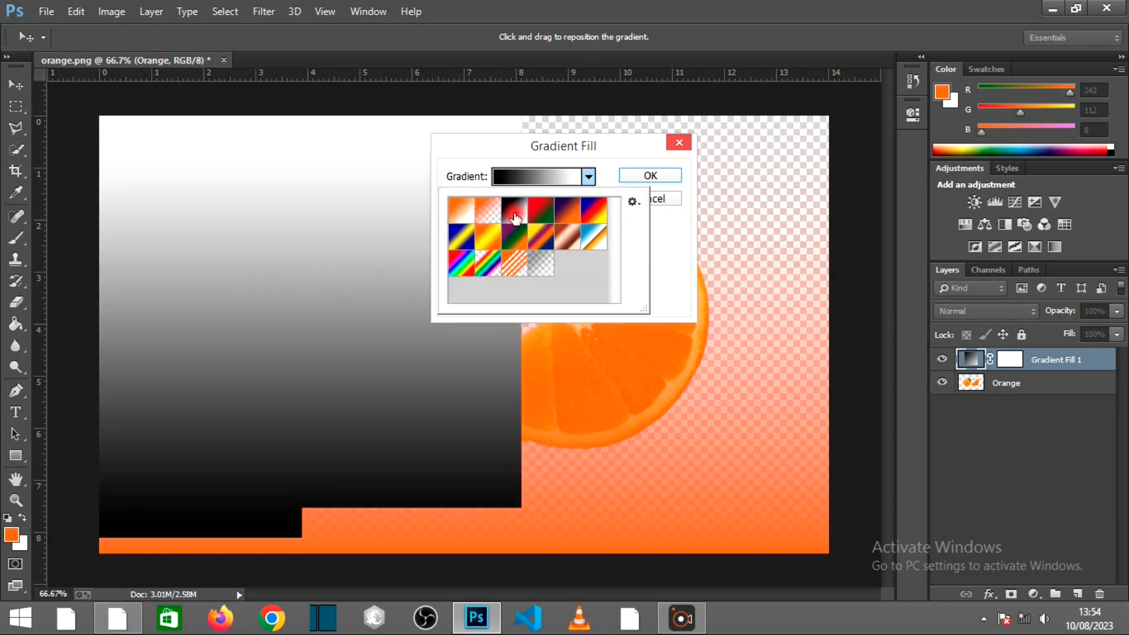
pyautogui.click(640, 241)
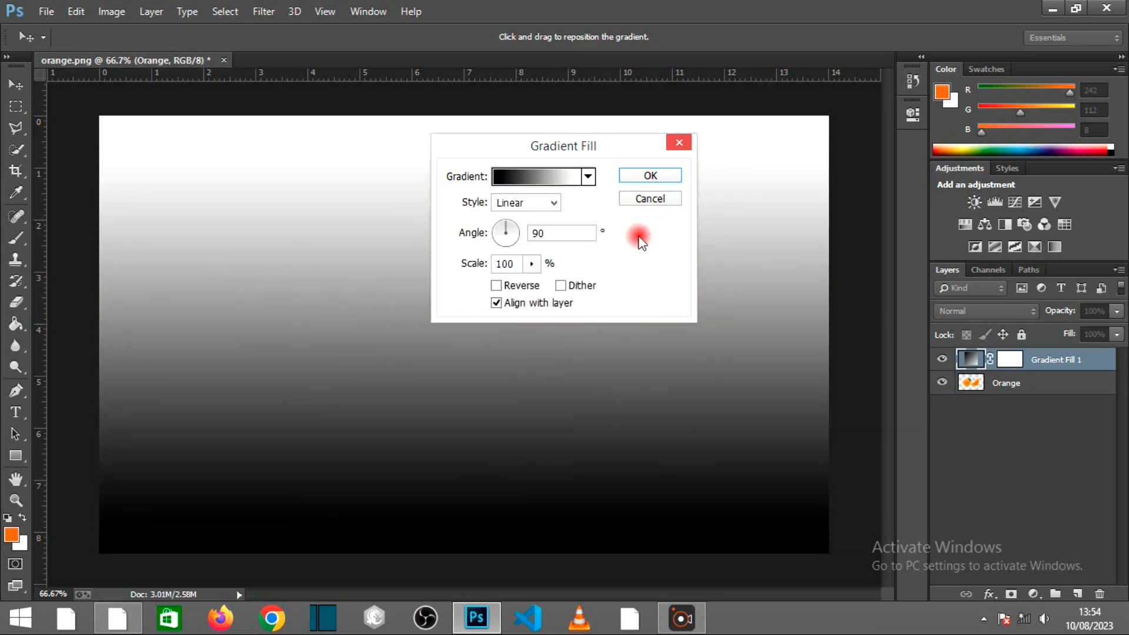
pyautogui.click(552, 202)
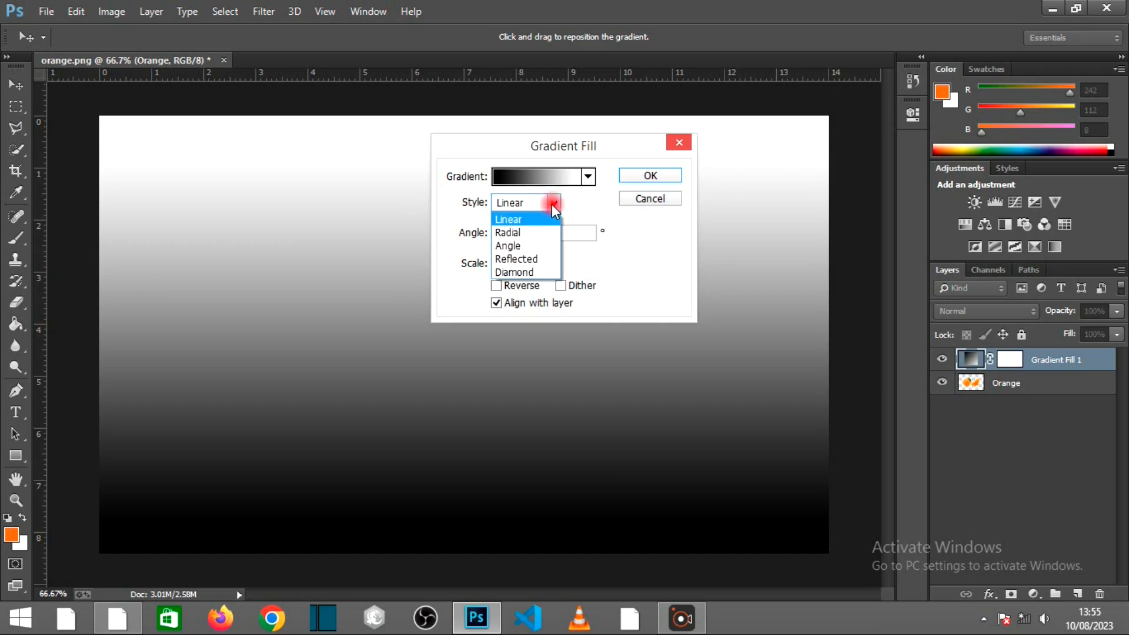
pyautogui.click(534, 233)
pyautogui.click(496, 286)
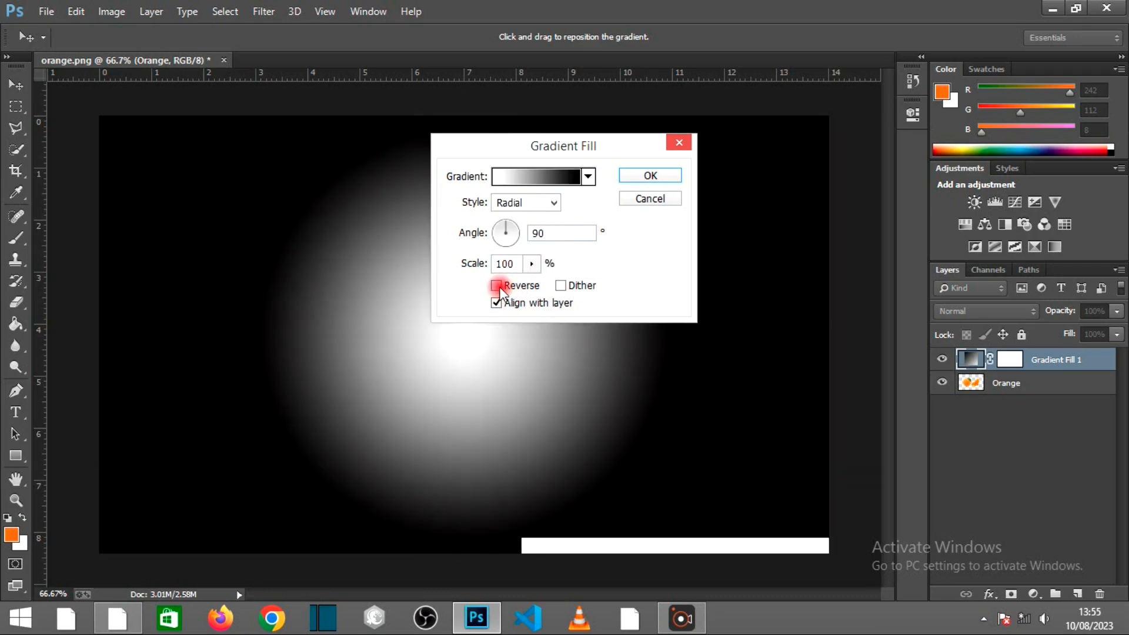
pyautogui.press('alt')
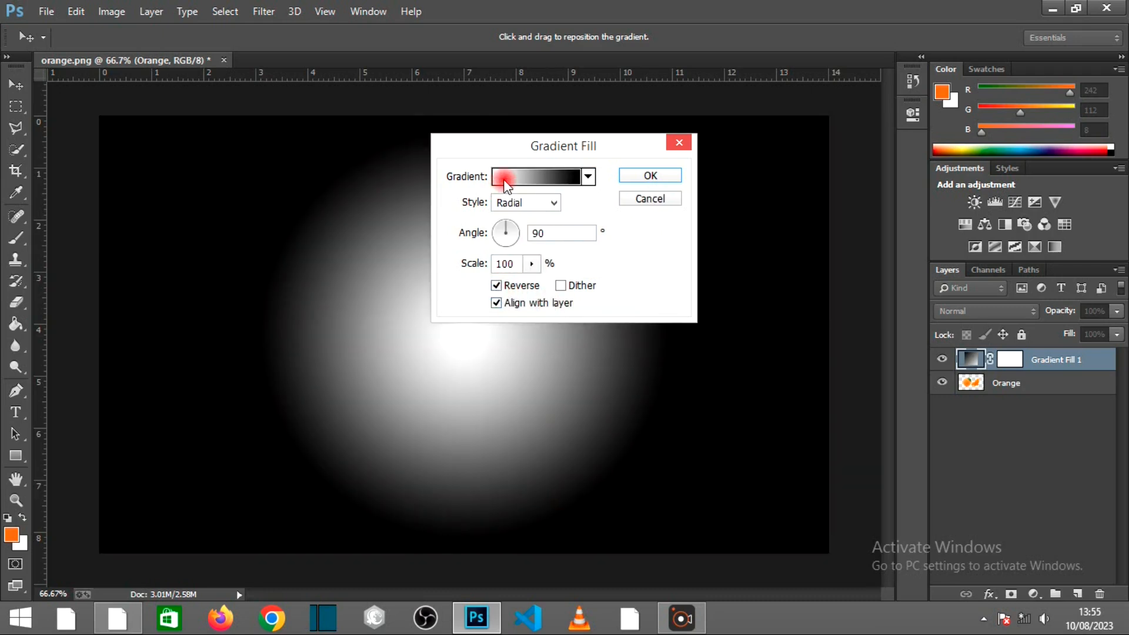
# Step: Change the gradient's black color stop to light grey #e8e3e5 and apply the fill at a scale of 149%
pyautogui.click(504, 178)
pyautogui.click(588, 371)
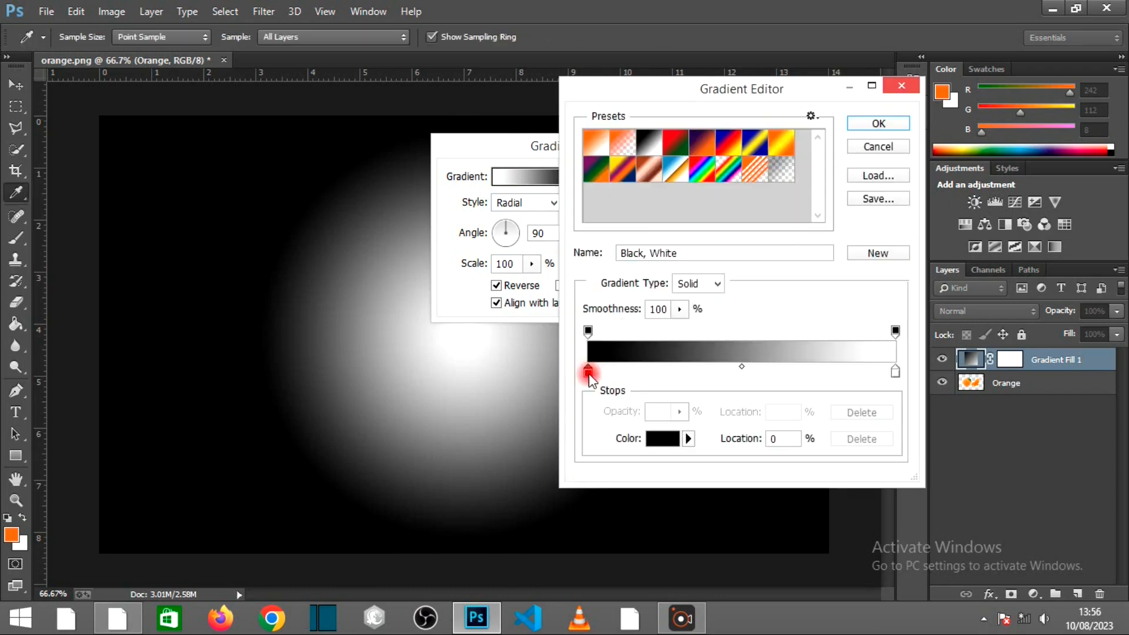
pyautogui.doubleClick(588, 372)
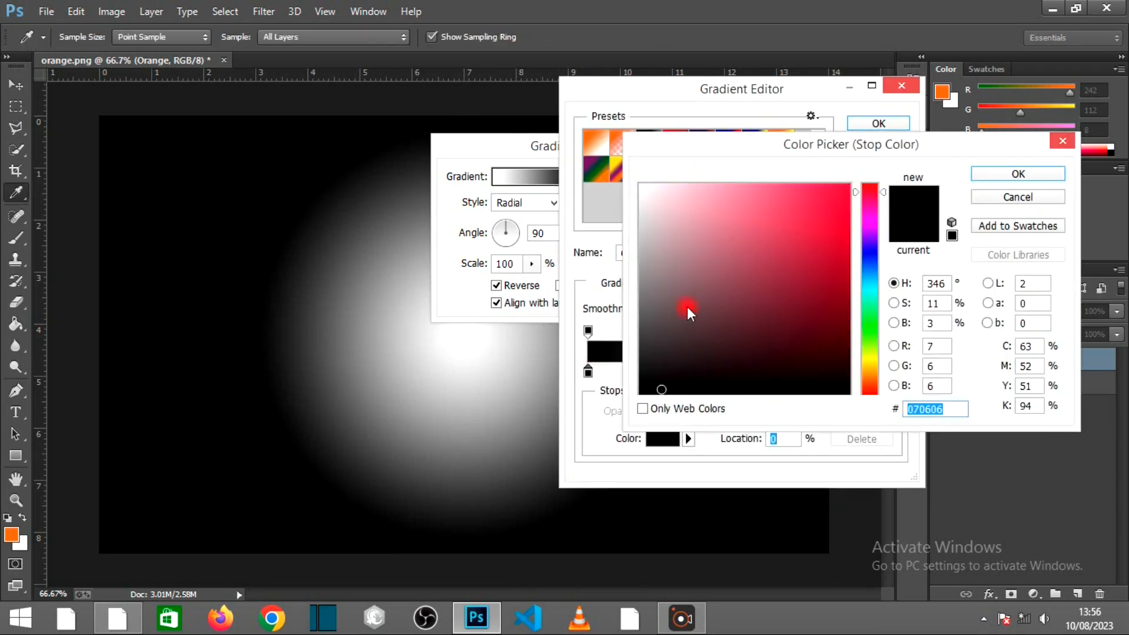
pyautogui.moveTo(652, 236); pyautogui.dragTo(643, 204)
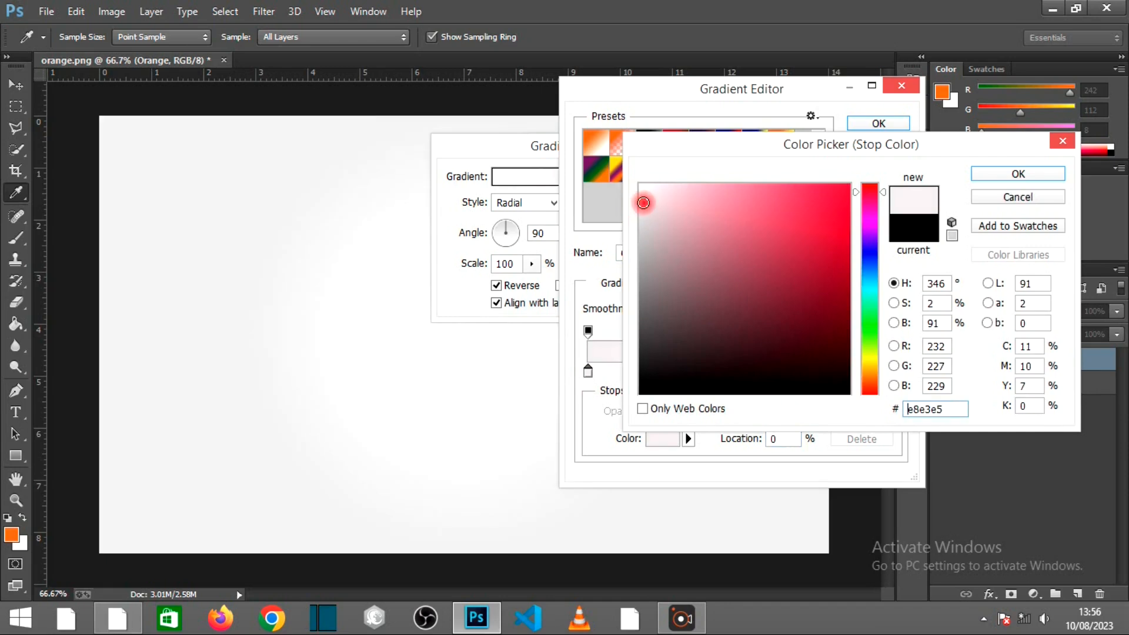
pyautogui.click(1005, 175)
pyautogui.click(680, 311)
pyautogui.click(682, 311)
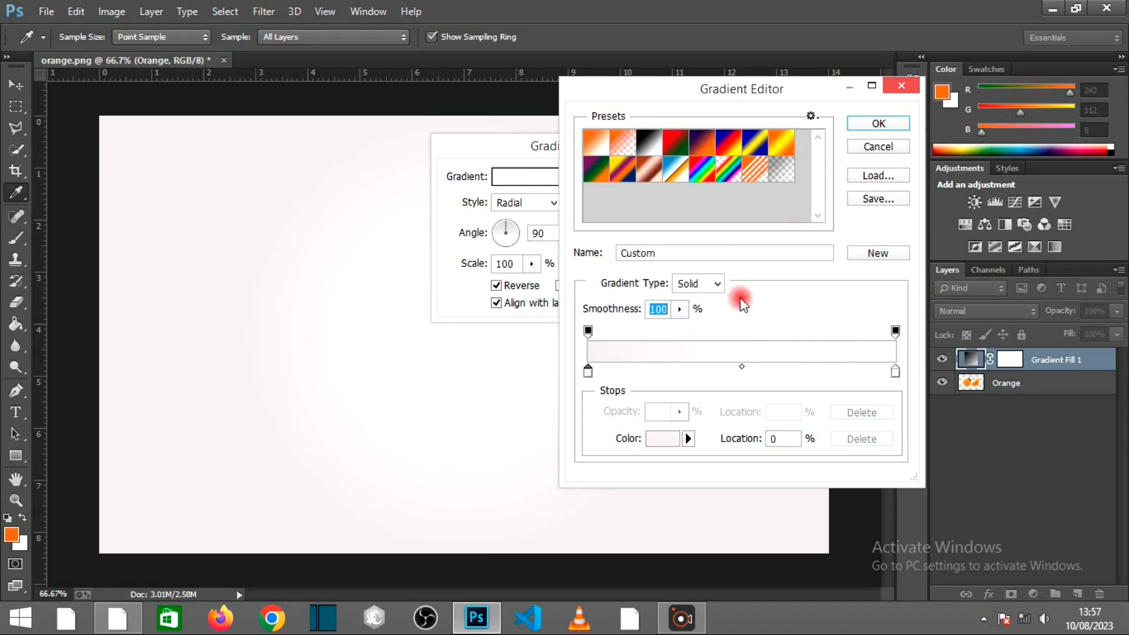
pyautogui.click(878, 123)
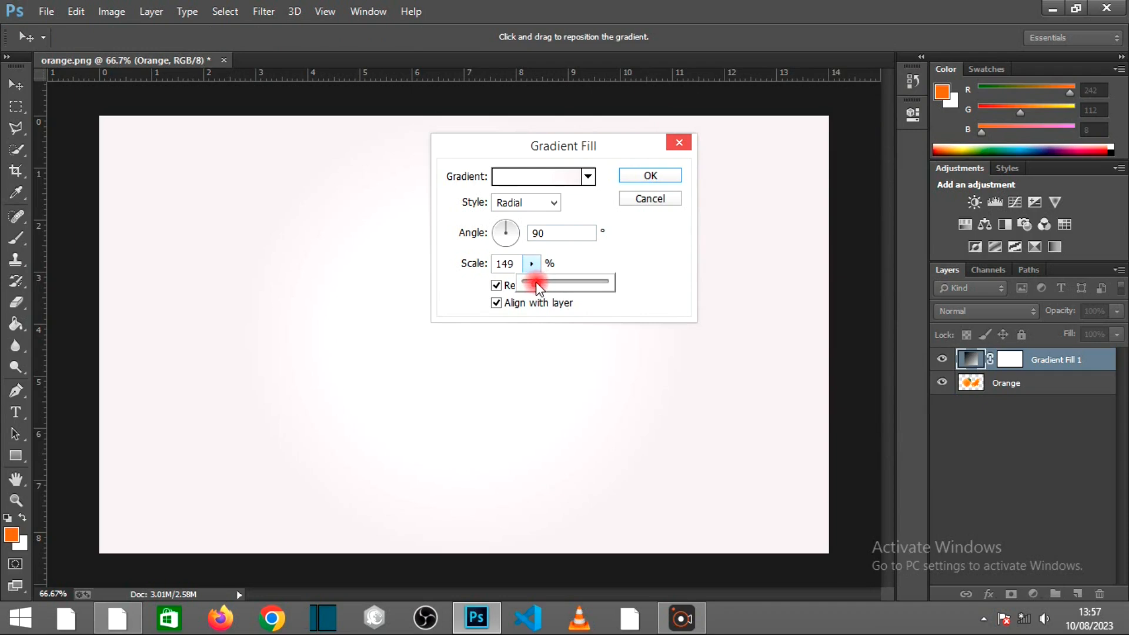
pyautogui.click(637, 177)
pyautogui.click(637, 177)
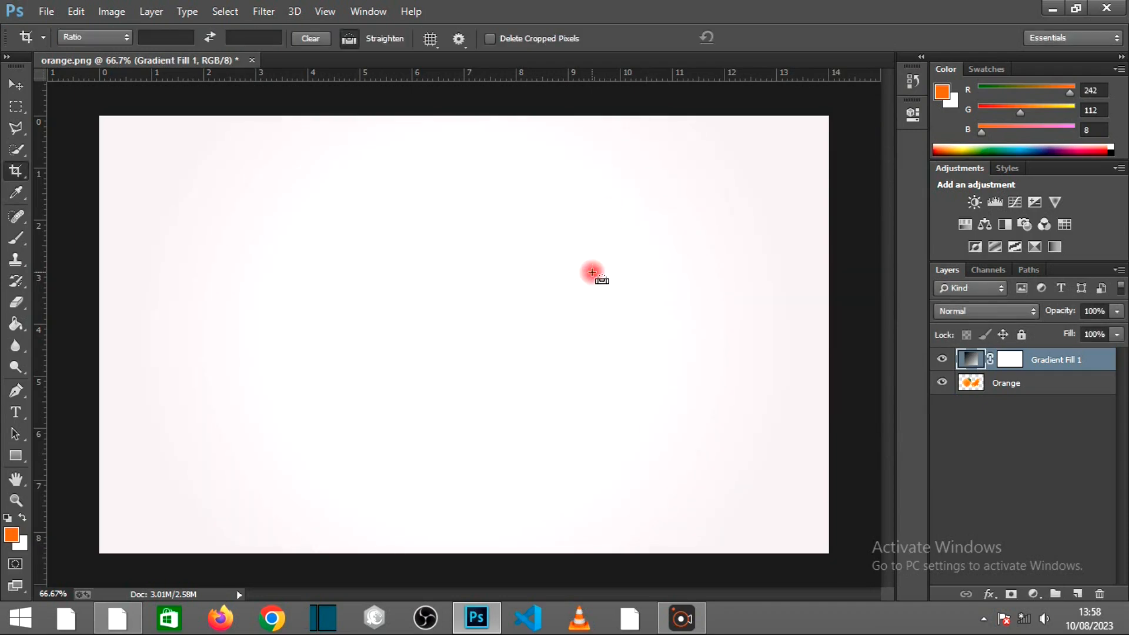
# Step: Move the Orange layer above the gradient fill layer
pyautogui.click(1007, 385)
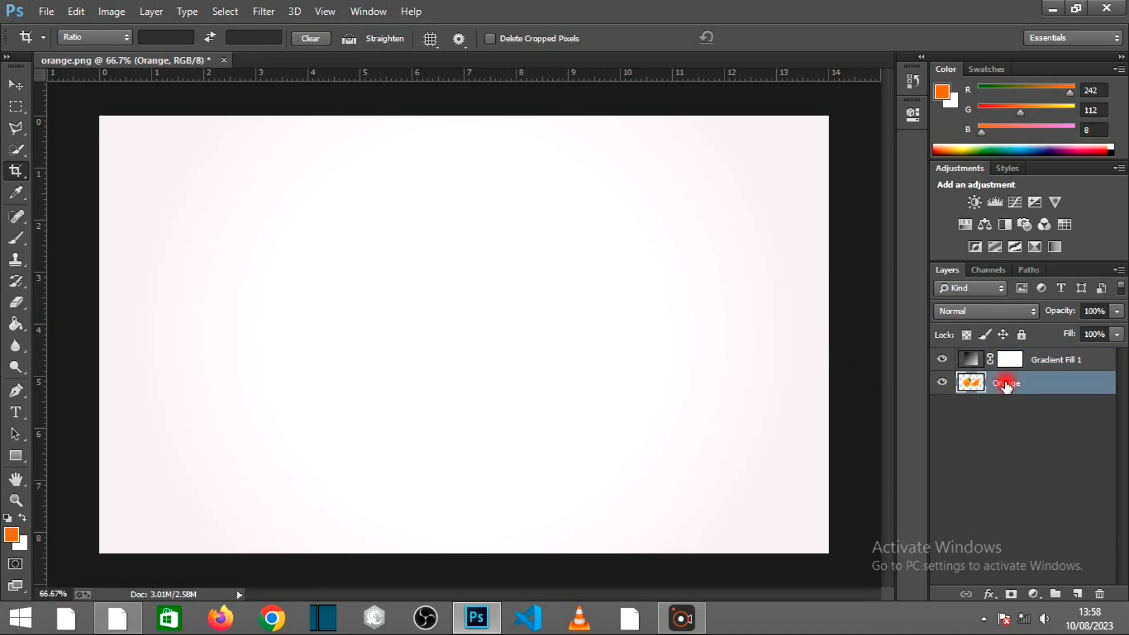
pyautogui.press('Return')
pyautogui.moveTo(1006, 382); pyautogui.dragTo(1007, 360)
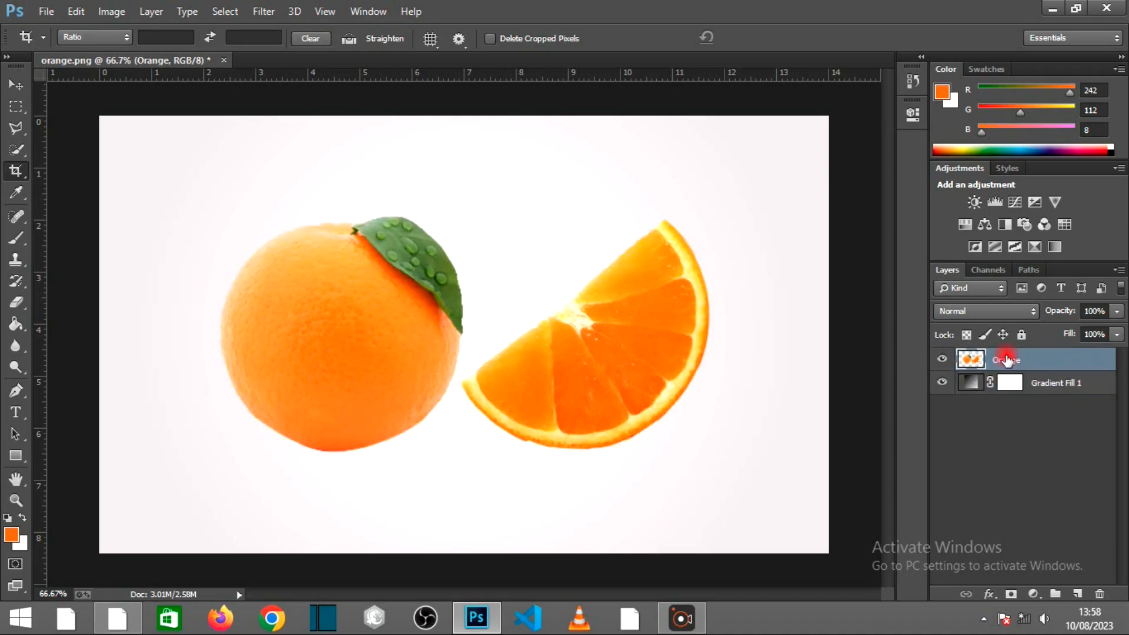
# Step: Select the orange slice by tracing a closed outline around it with the Magnetic Lasso tool
pyautogui.click(20, 126)
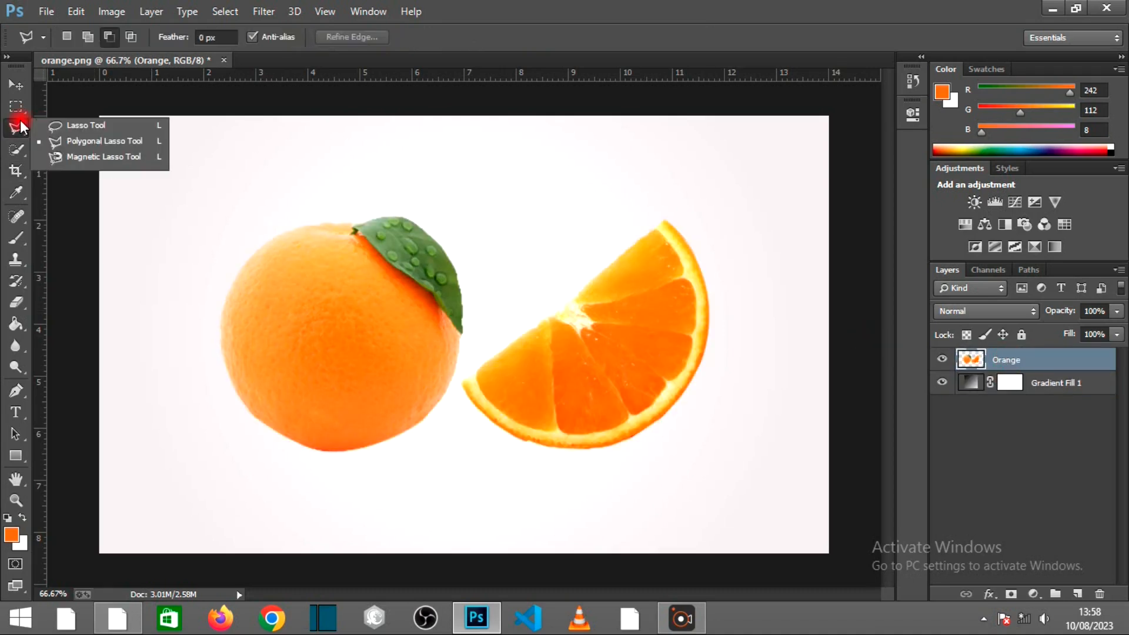
pyautogui.click(65, 156)
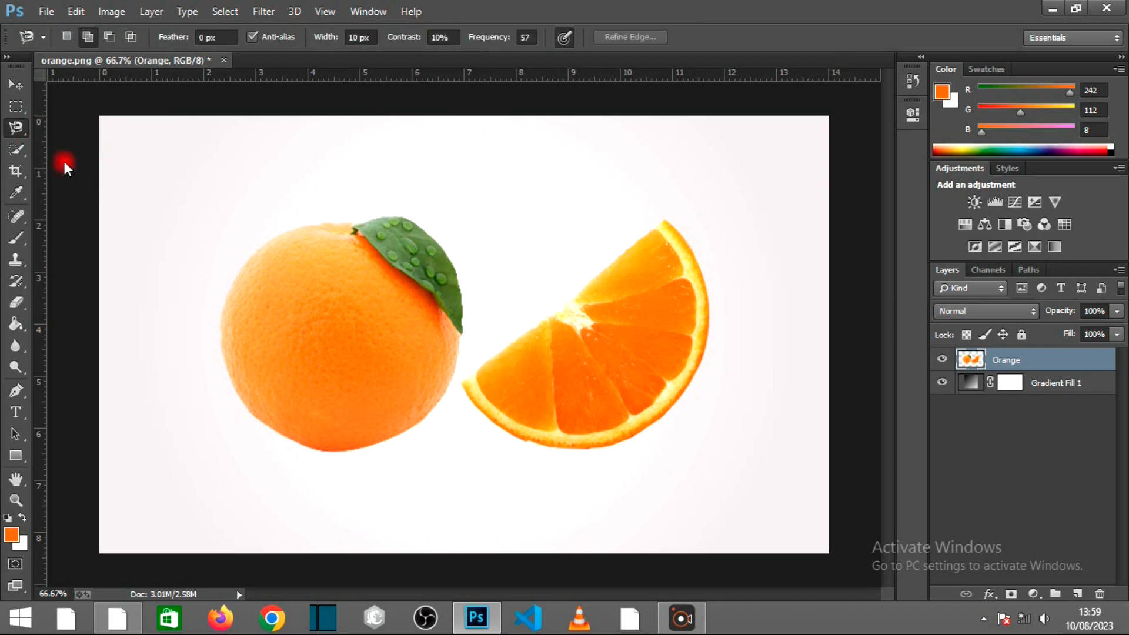
pyautogui.click(625, 218)
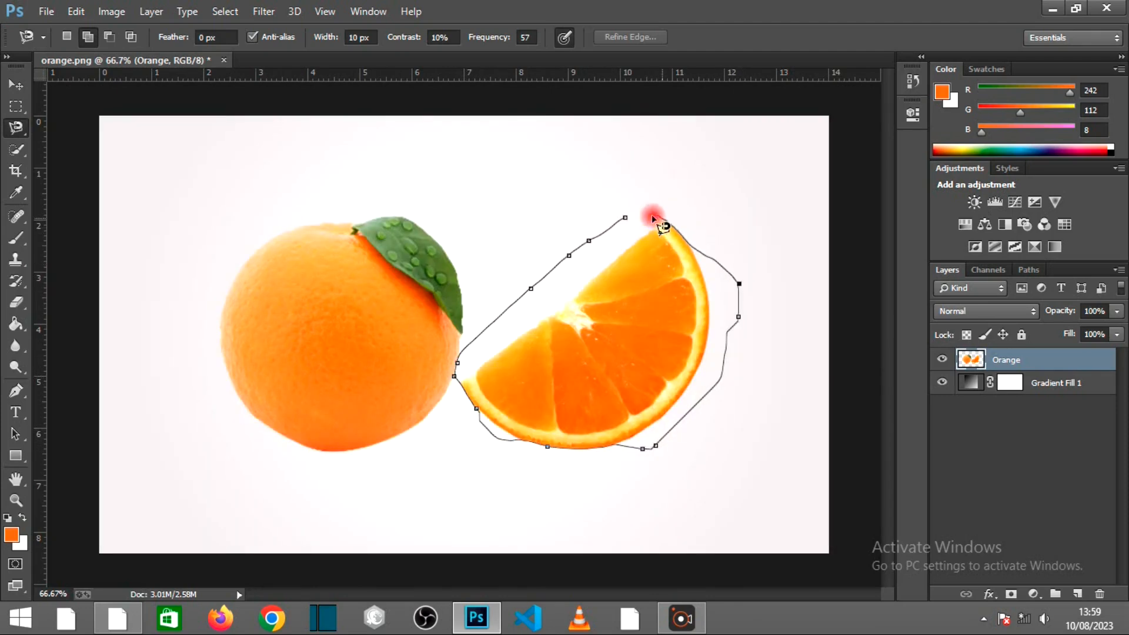
pyautogui.click(624, 221)
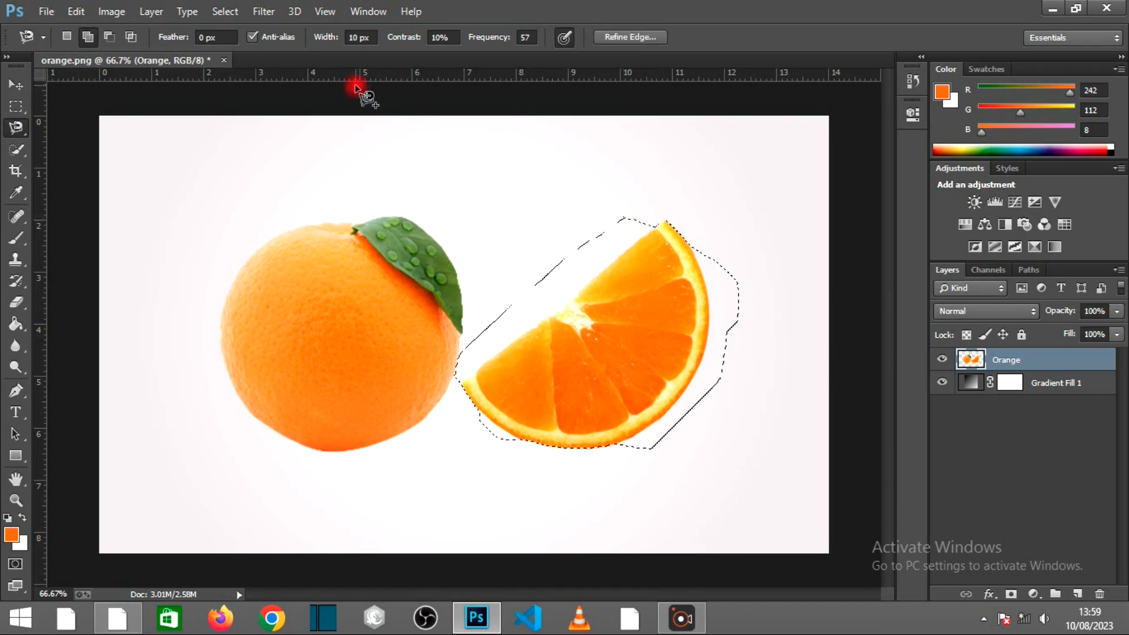
# Step: Cut the selected orange slice and paste it onto its own layer
pyautogui.click(72, 10)
pyautogui.click(129, 103)
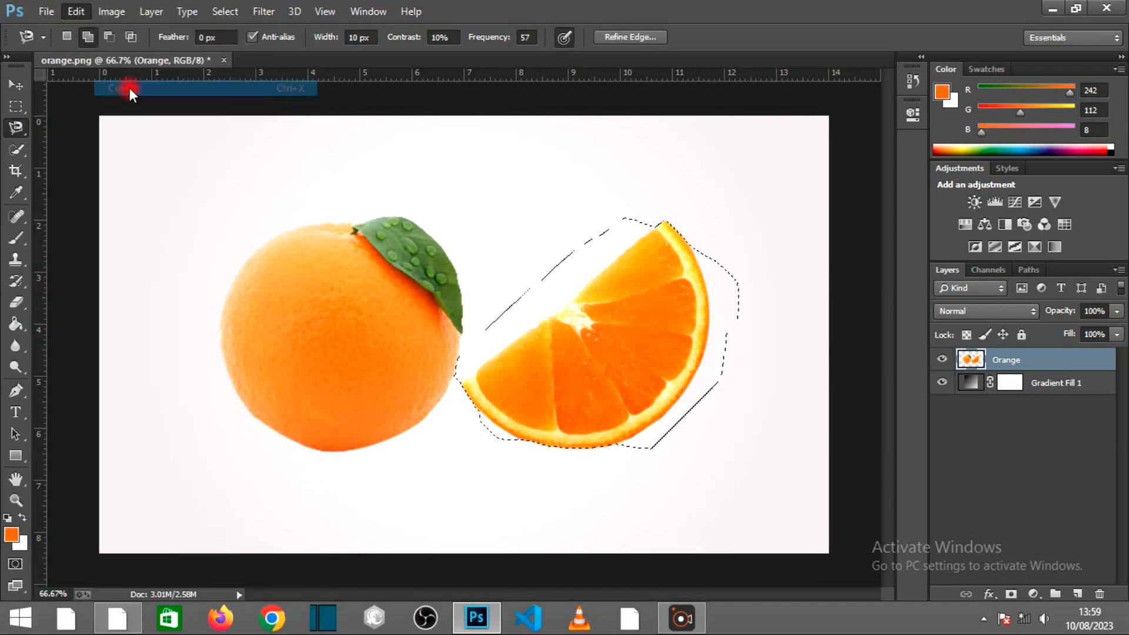
pyautogui.hotkey('ctrl', 'd')
pyautogui.hotkey('ctrl', 'x')
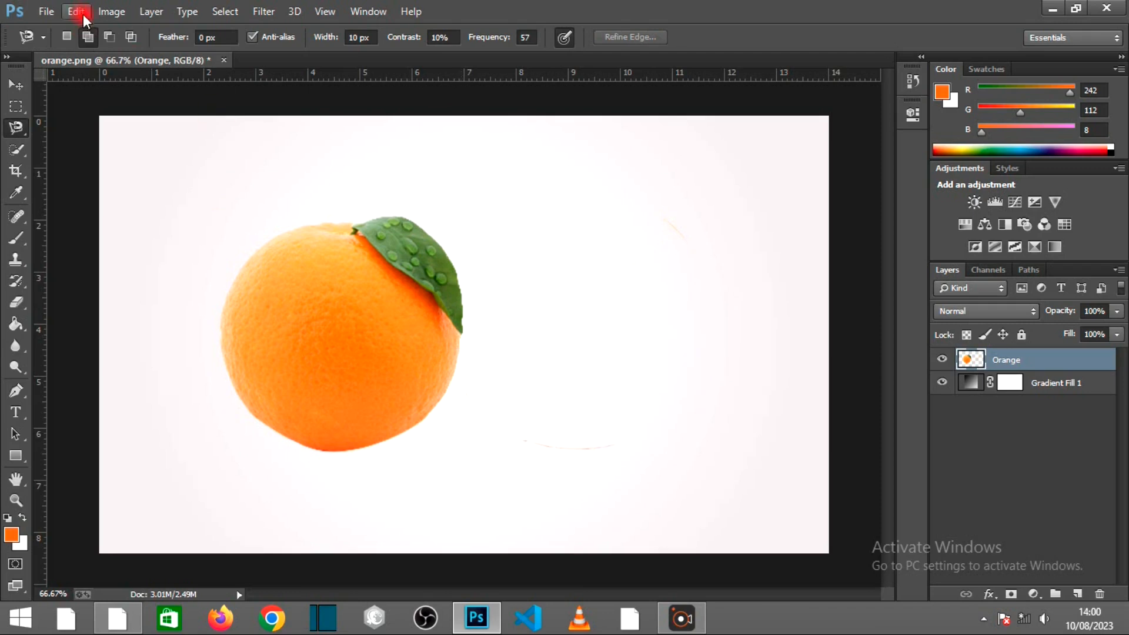
pyautogui.click(76, 11)
pyautogui.click(133, 135)
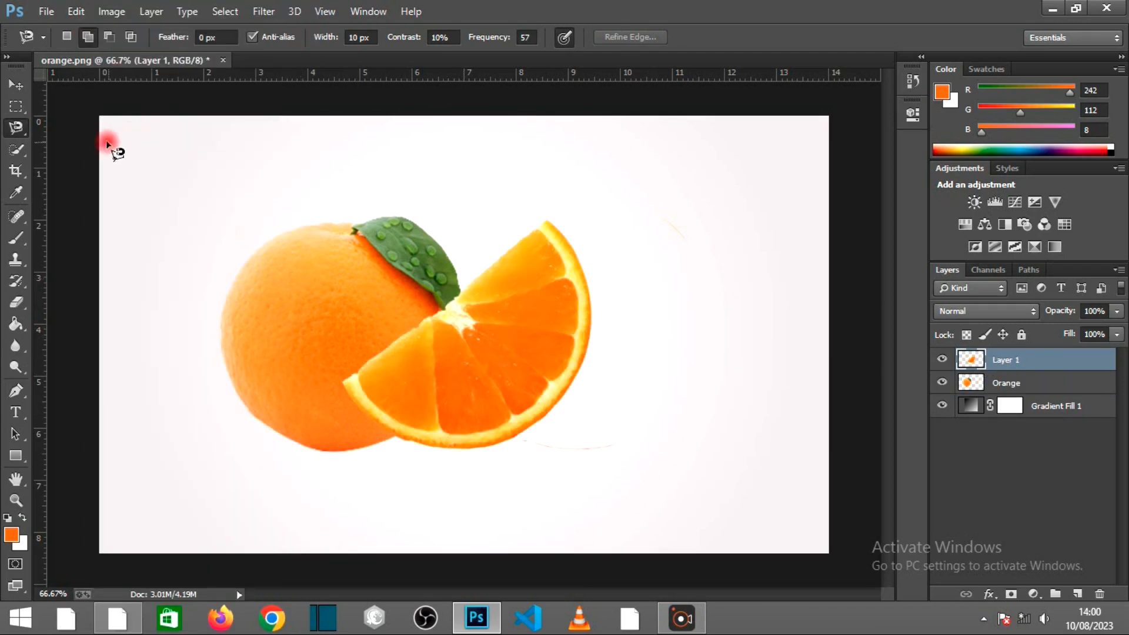
# Step: With transform controls shown, swap the fruits by moving the slice to the left and the whole orange to its right
pyautogui.click(15, 86)
pyautogui.click(197, 36)
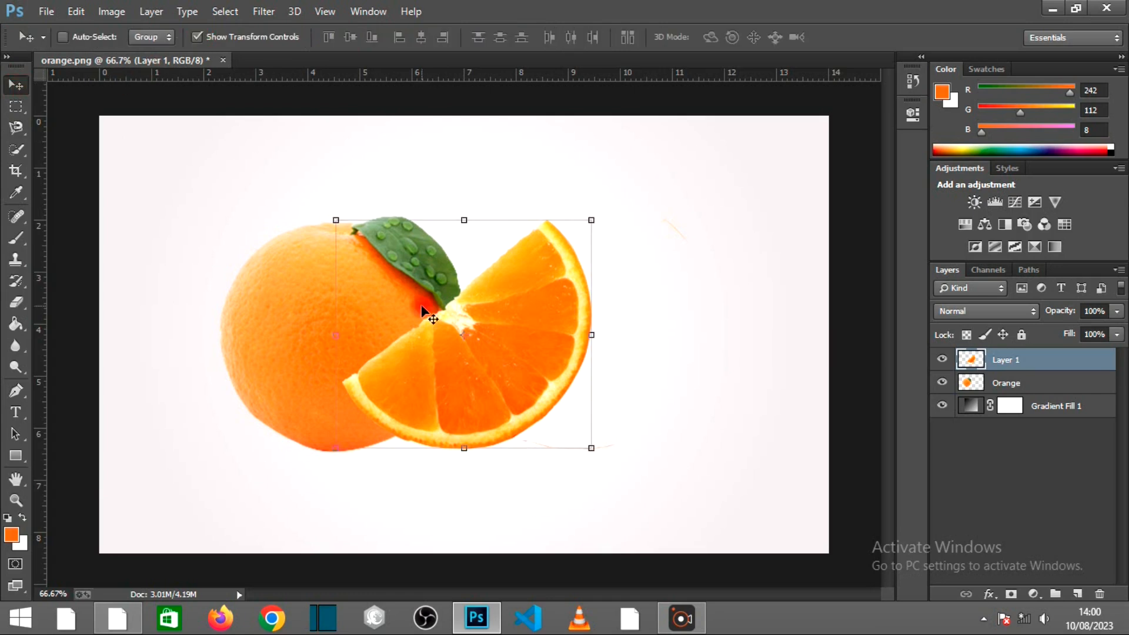
pyautogui.moveTo(470, 393); pyautogui.dragTo(407, 400)
pyautogui.click(999, 382)
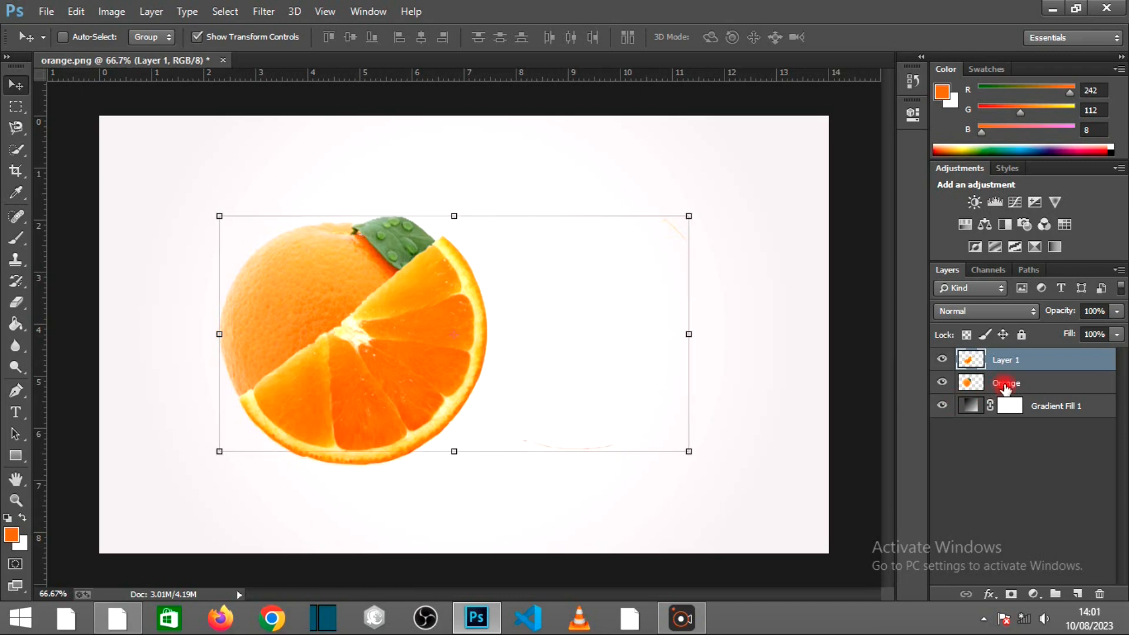
pyautogui.moveTo(418, 282); pyautogui.dragTo(556, 314)
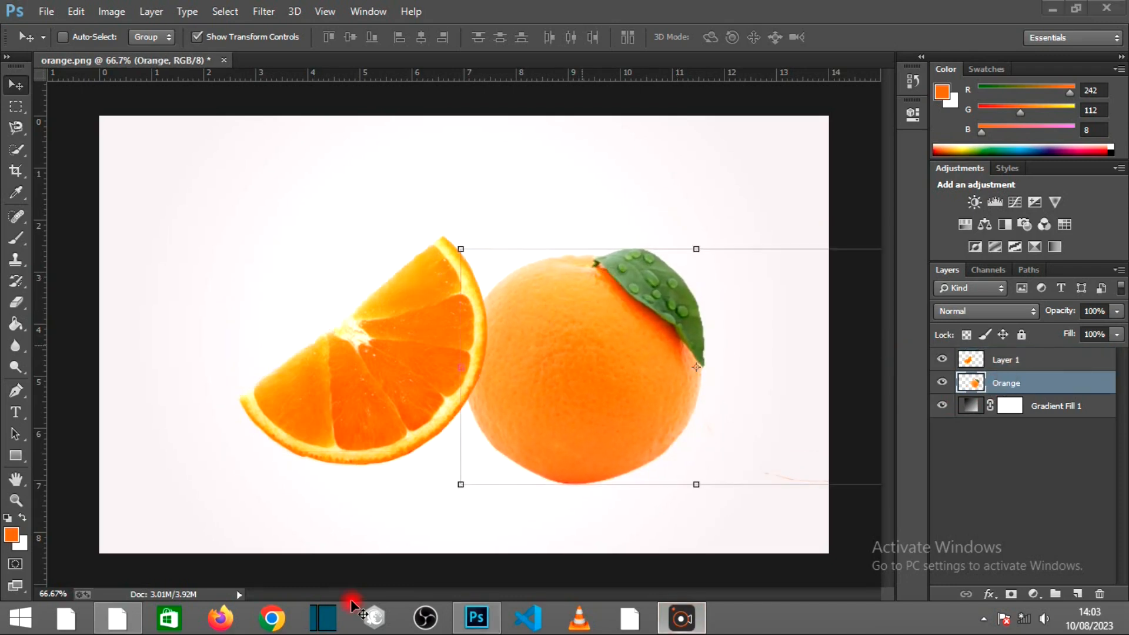
# Step: Rotate the orange slice about 36.4° clockwise so its cut edge lies nearly horizontal
pyautogui.click(1012, 363)
pyautogui.moveTo(499, 479); pyautogui.dragTo(402, 516)
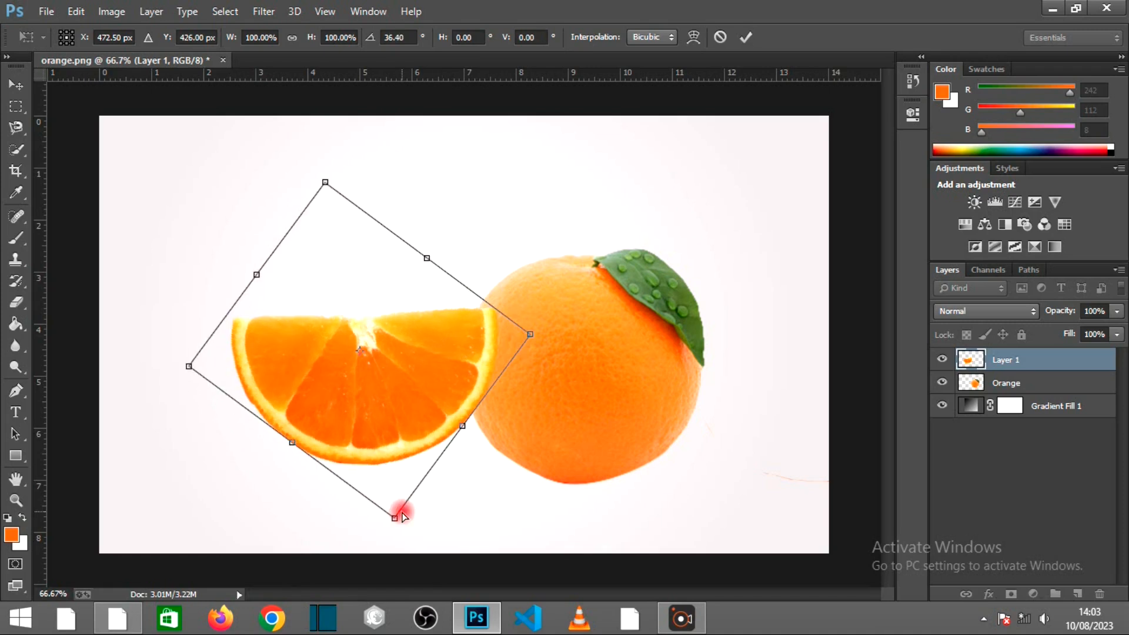
pyautogui.click(746, 39)
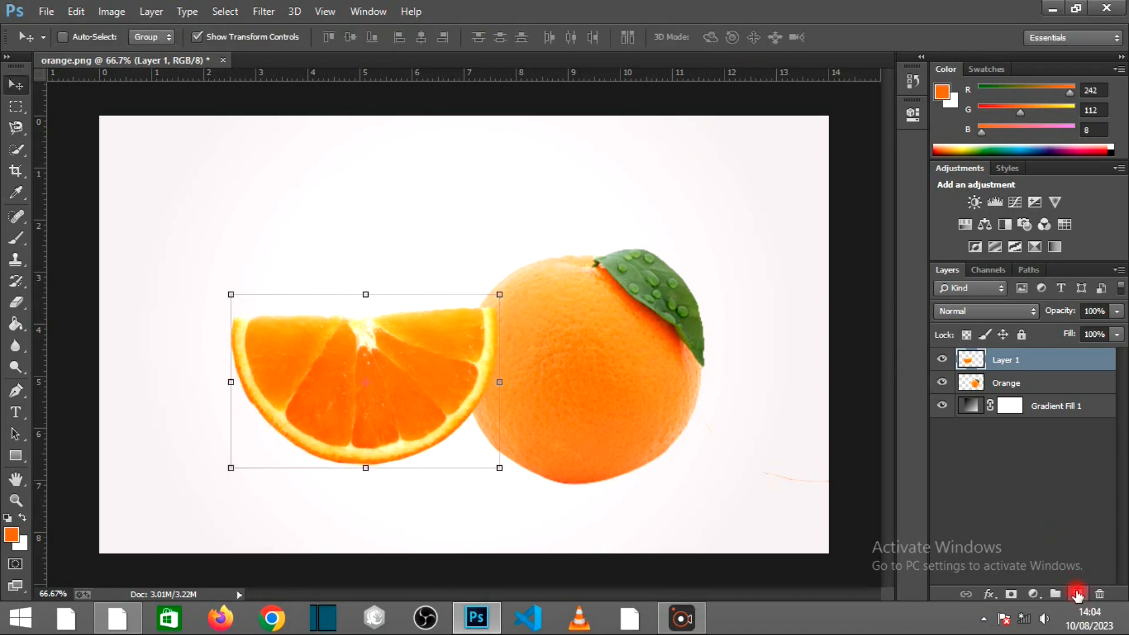
# Step: Create a new layer named Shadow and place it between the Orange layer and the gradient fill layer
pyautogui.click(1077, 595)
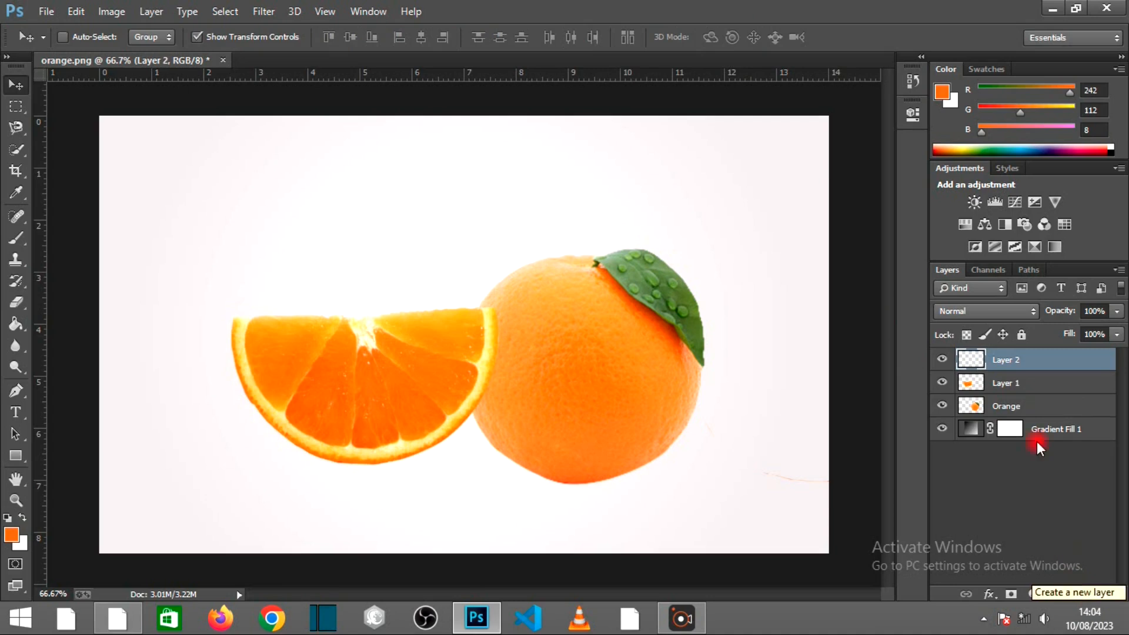
pyautogui.moveTo(1003, 360); pyautogui.dragTo(1001, 410)
pyautogui.click(1001, 409)
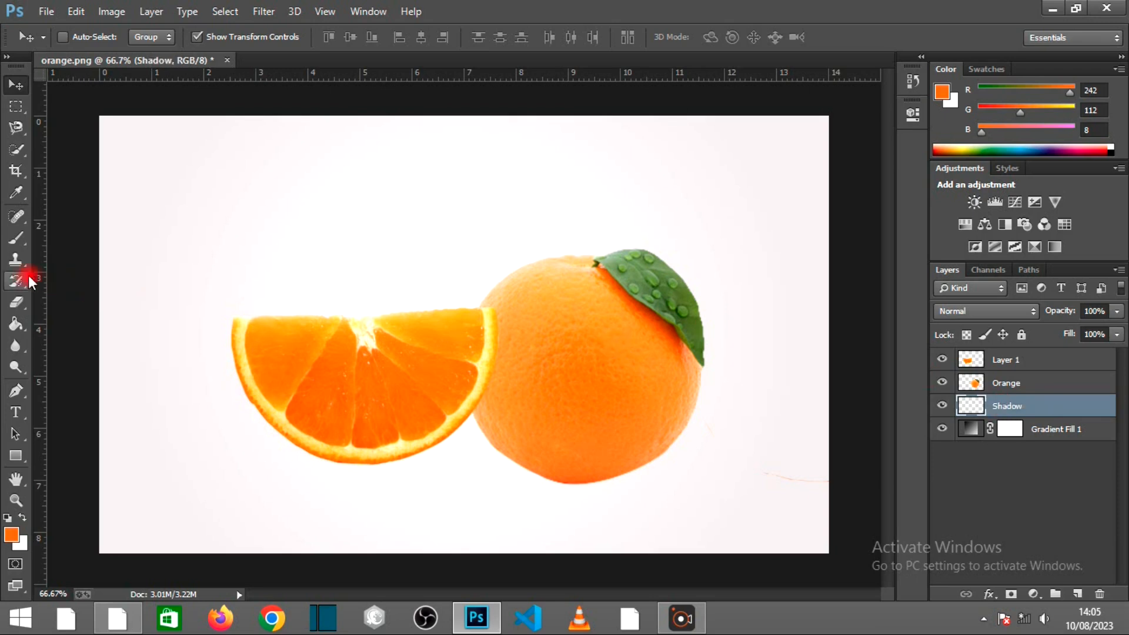
# Step: Choose the Brush tool and set the foreground color to near-black #171717
pyautogui.click(14, 241)
pyautogui.click(11, 534)
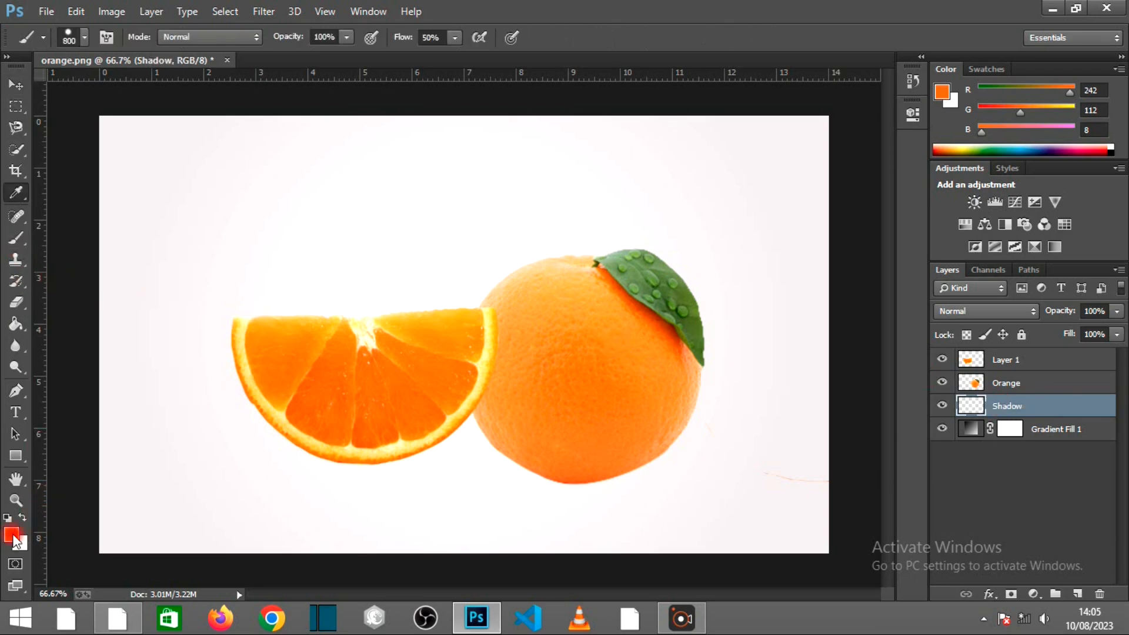
pyautogui.click(639, 375)
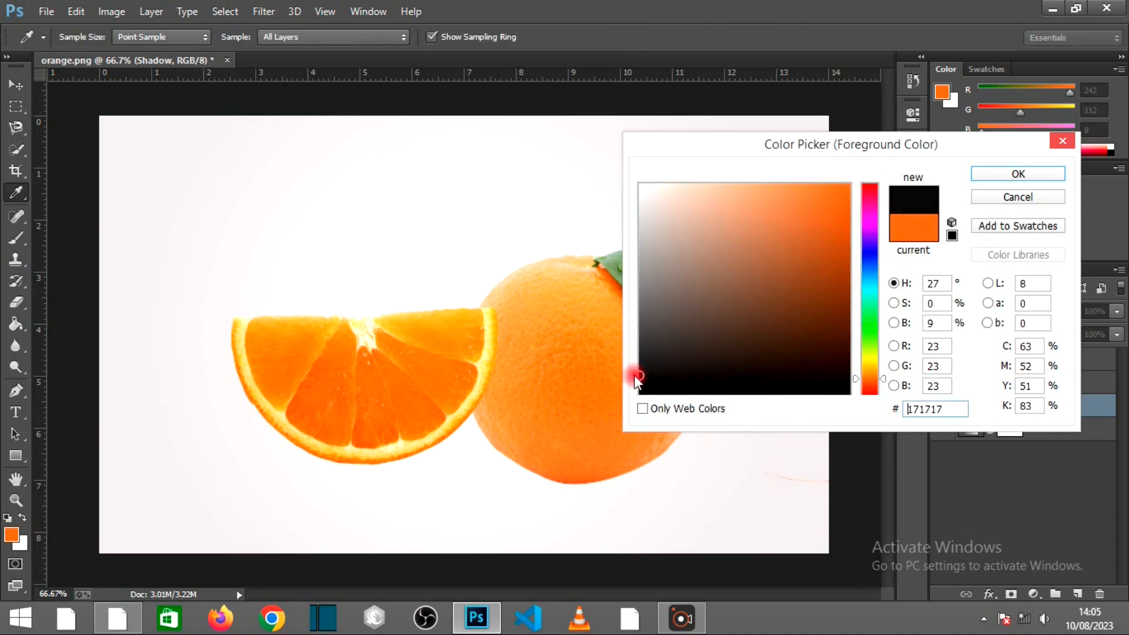
pyautogui.click(994, 173)
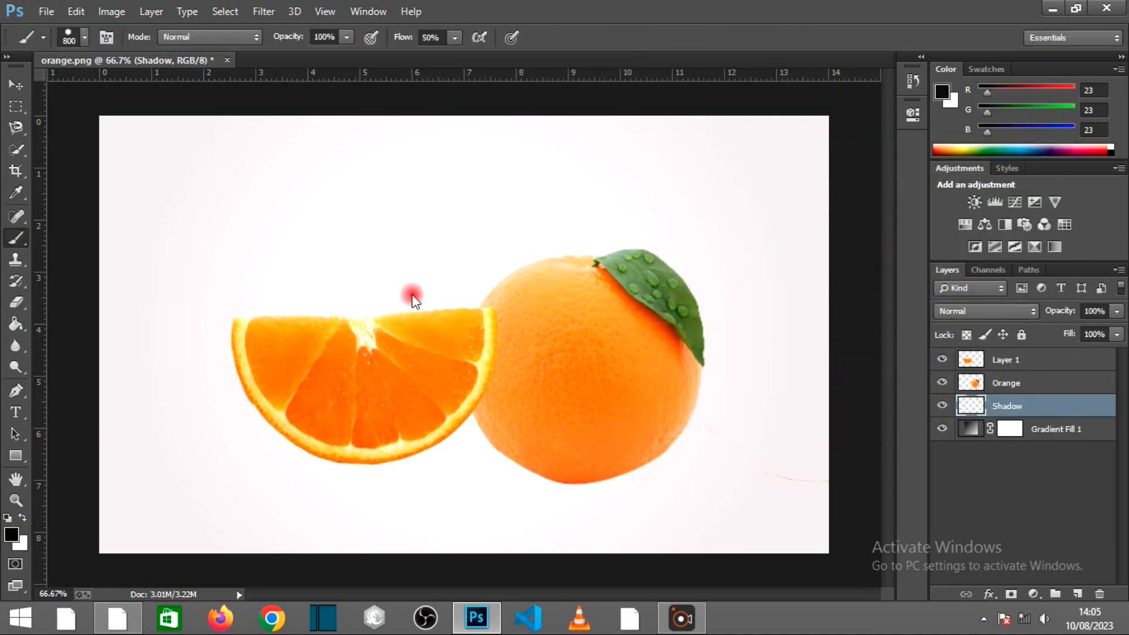
# Step: Set up a soft round brush with a size of 734 px and 0% hardness
pyautogui.click(84, 36)
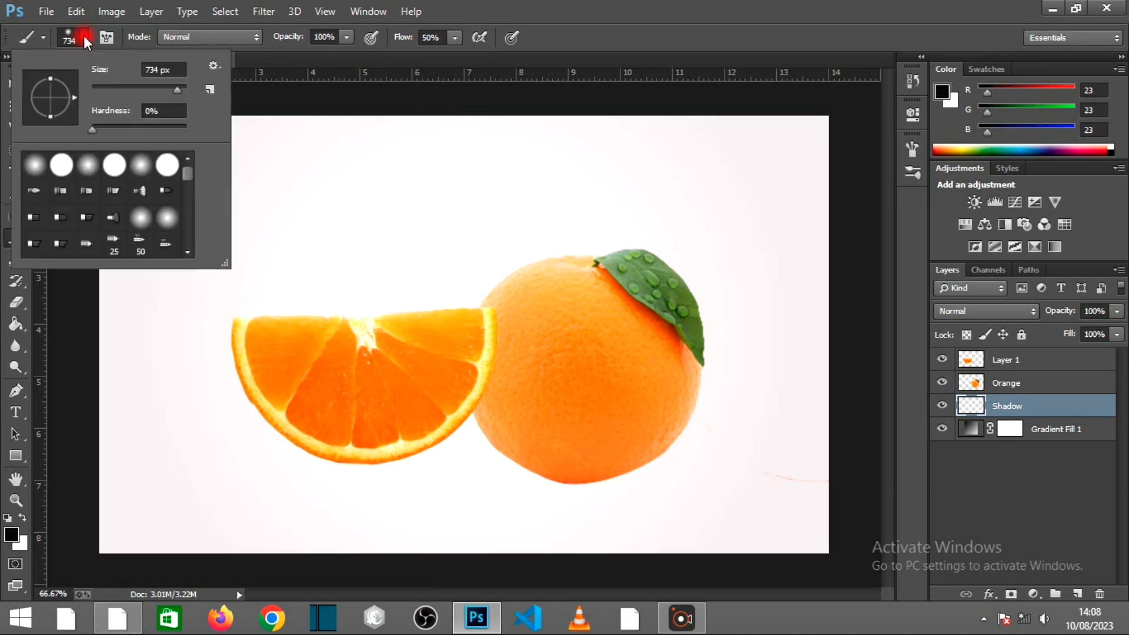
pyautogui.click(154, 68)
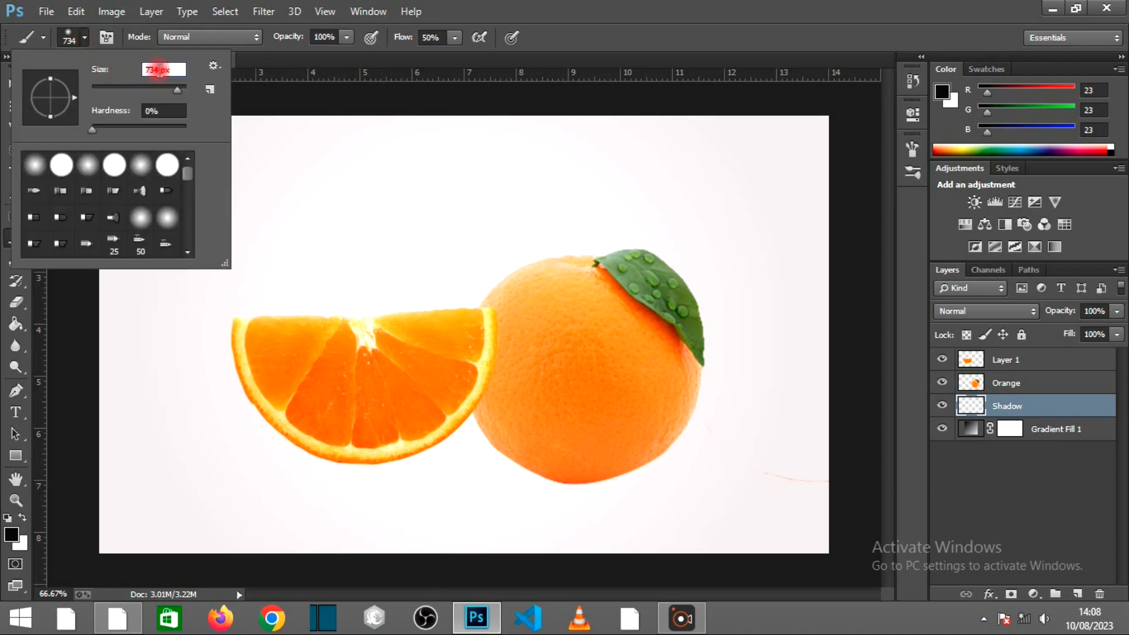
pyautogui.click(151, 110)
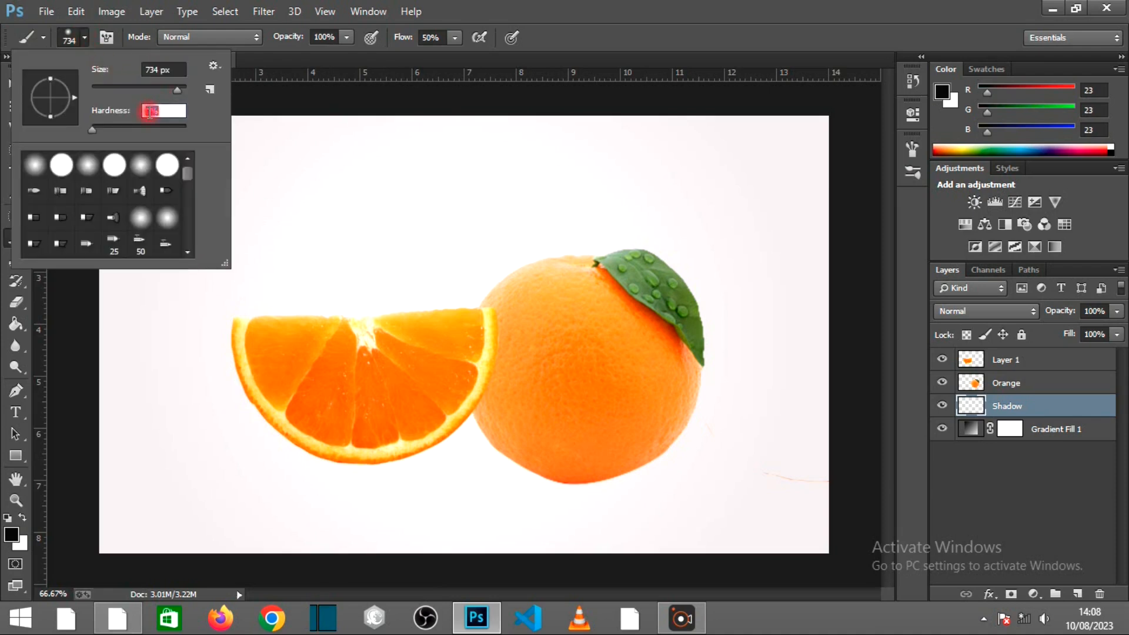
pyautogui.doubleClick(88, 170)
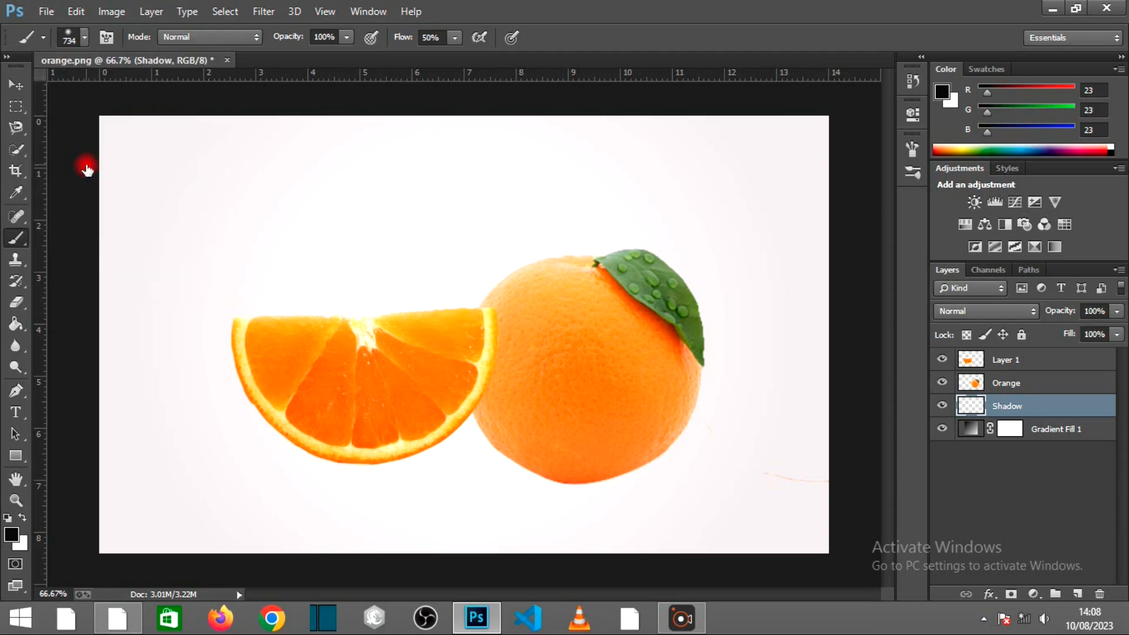
# Step: Flatten the soft round brush tip into a thin horizontal ellipse
pyautogui.click(83, 38)
pyautogui.moveTo(72, 96); pyautogui.dragTo(72, 102)
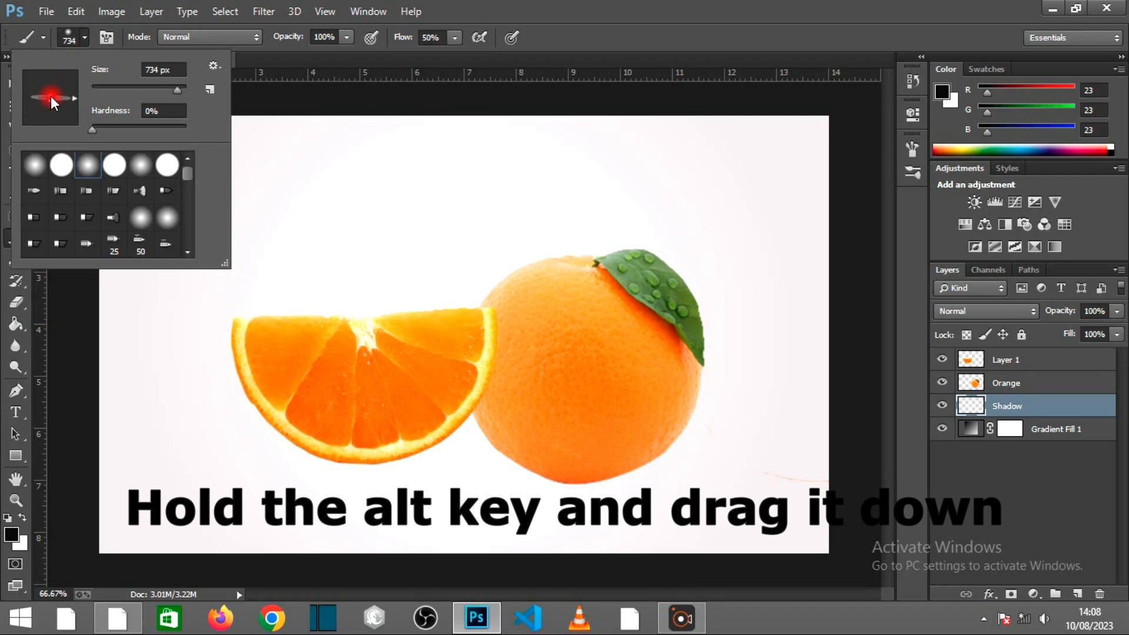
pyautogui.click(84, 38)
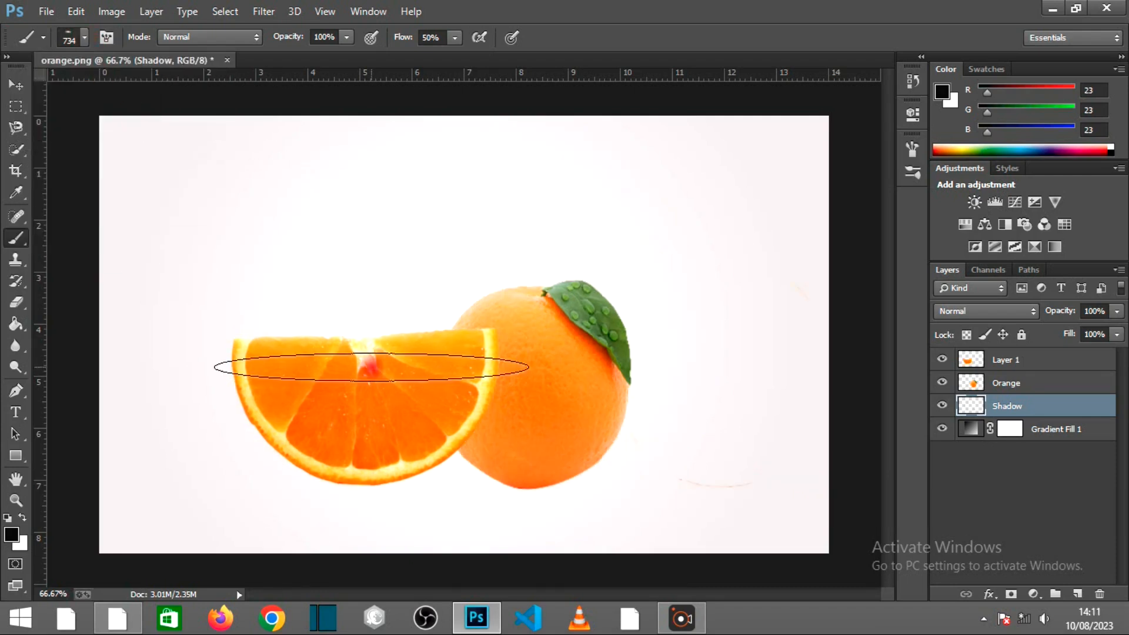
# Step: Reduce the flattened brush to 400 px and paint soft contact shadows beneath the orange slice and the whole orange
pyautogui.press(']')
pyautogui.press('[')
pyautogui.press('[')
pyautogui.press('[')
pyautogui.press('[')
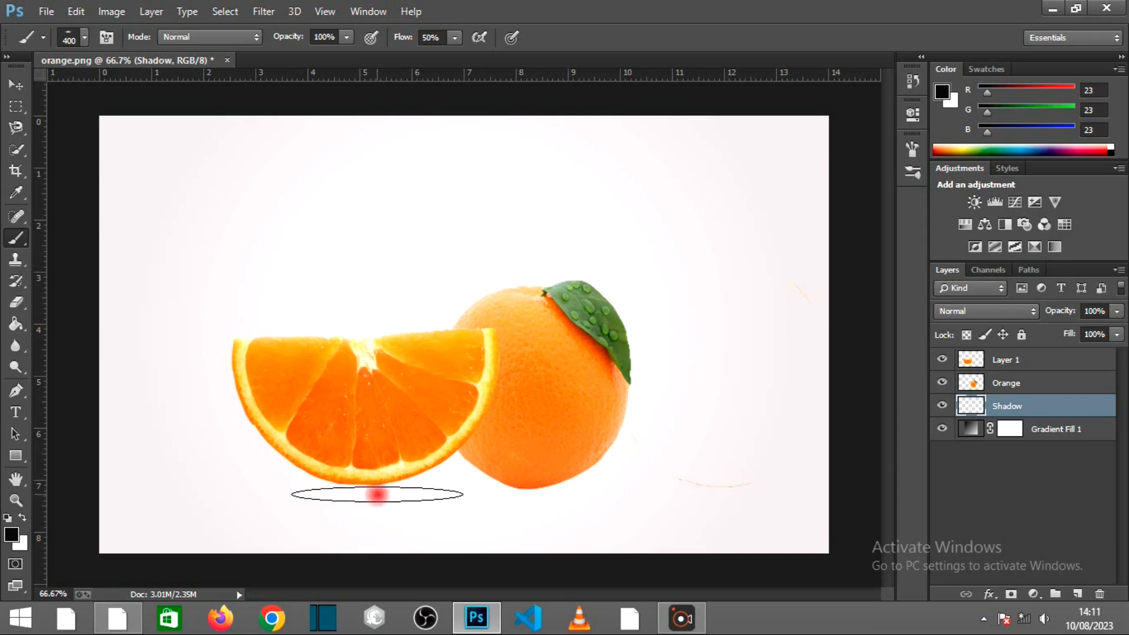
pyautogui.moveTo(388, 492); pyautogui.dragTo(368, 491)
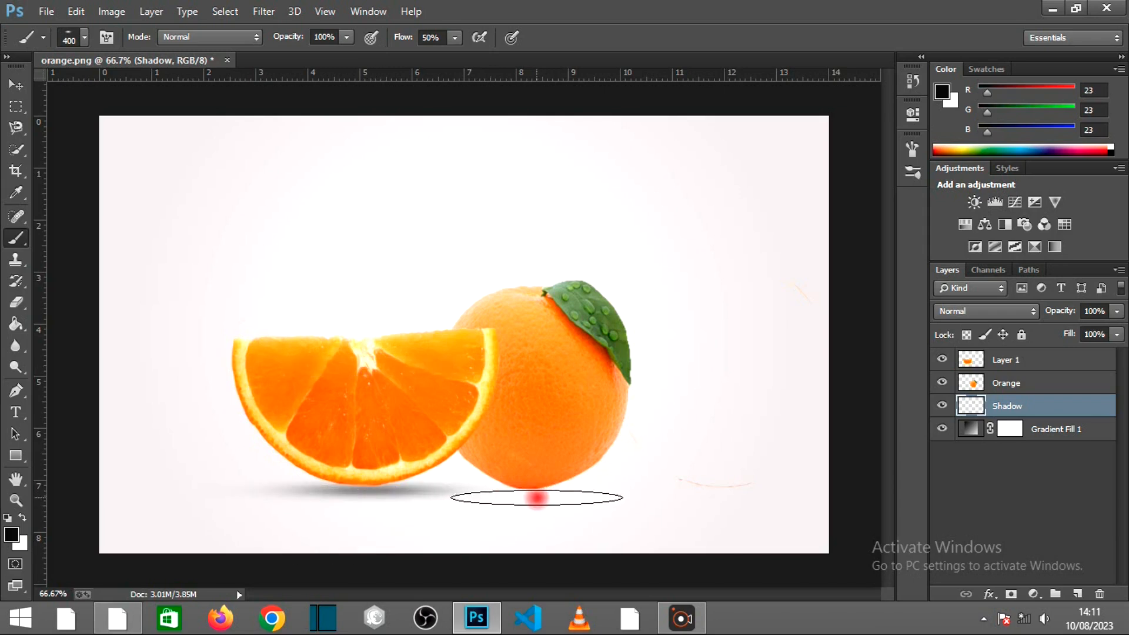
pyautogui.moveTo(540, 494)
pyautogui.mouseDown()
pyautogui.moveTo(582, 484)
pyautogui.moveTo(548, 449)
pyautogui.moveTo(584, 493)
pyautogui.mouseUp()
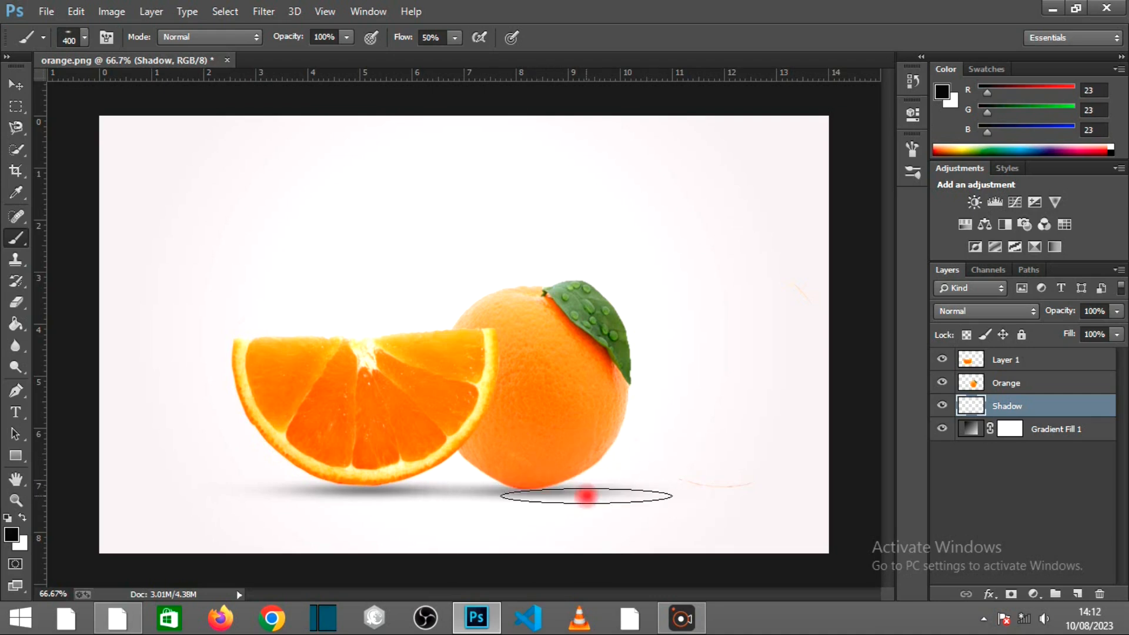
# Step: Select the slice's flesh on Layer 1 with the Quick Selection tool and hide it with a layer mask, leaving only the rind
pyautogui.click(1007, 383)
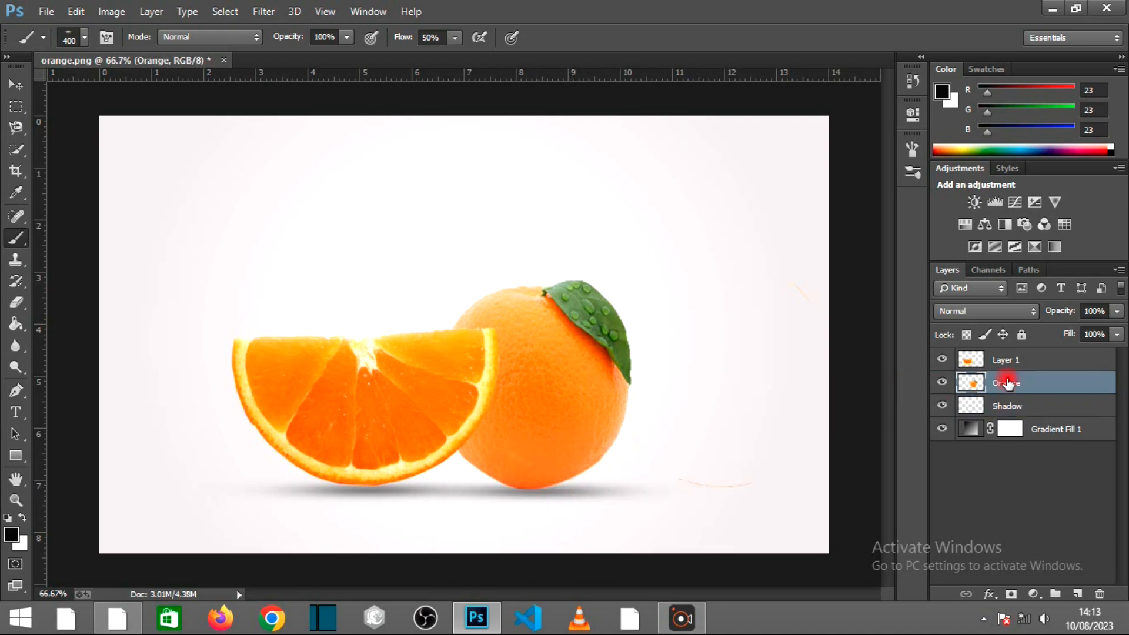
pyautogui.click(1009, 364)
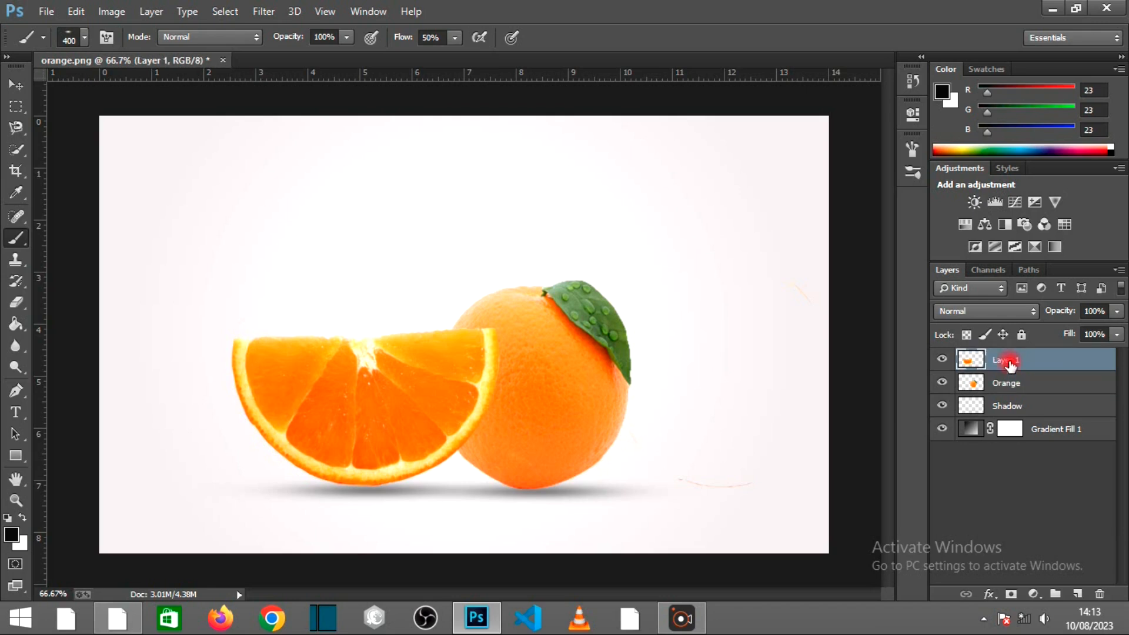
pyautogui.click(17, 151)
pyautogui.rightClick(25, 159)
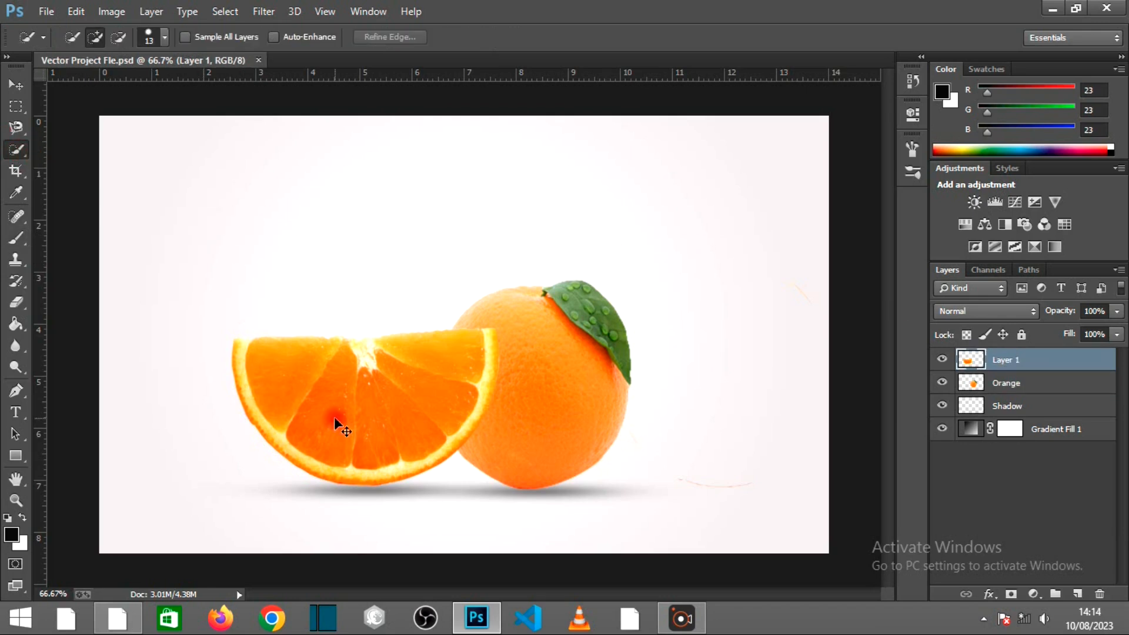
pyautogui.hotkey('ctrl', '+')
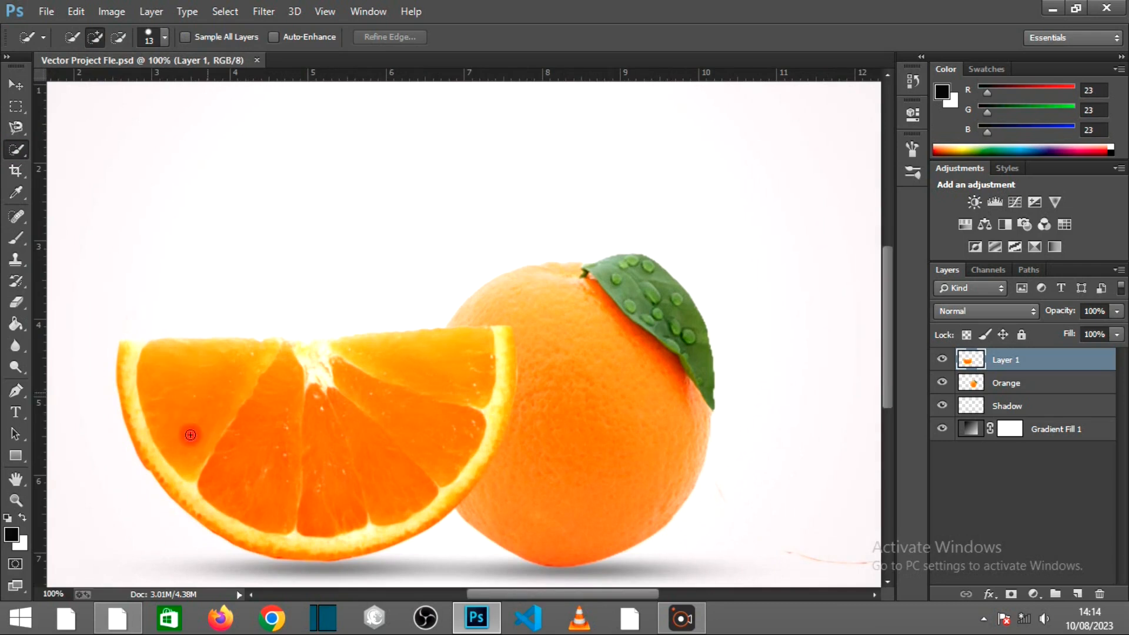
pyautogui.moveTo(377, 389)
pyautogui.mouseDown()
pyautogui.moveTo(290, 394)
pyautogui.moveTo(189, 378)
pyautogui.mouseUp()
pyautogui.moveTo(320, 395)
pyautogui.mouseDown()
pyautogui.moveTo(313, 354)
pyautogui.moveTo(417, 404)
pyautogui.moveTo(356, 482)
pyautogui.mouseUp()
pyautogui.keyDown('alt'); pyautogui.click(1011, 594); pyautogui.keyUp('alt')
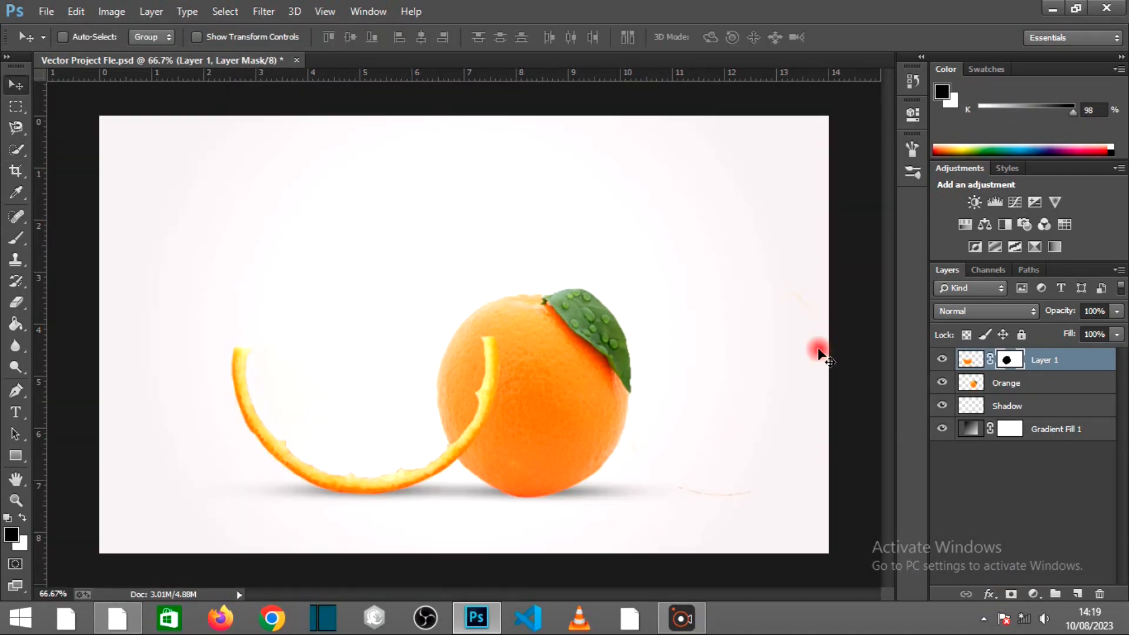
# Step: Open the Water image and bring its water layer into the Vector Project document with transform controls shown
pyautogui.click(46, 11)
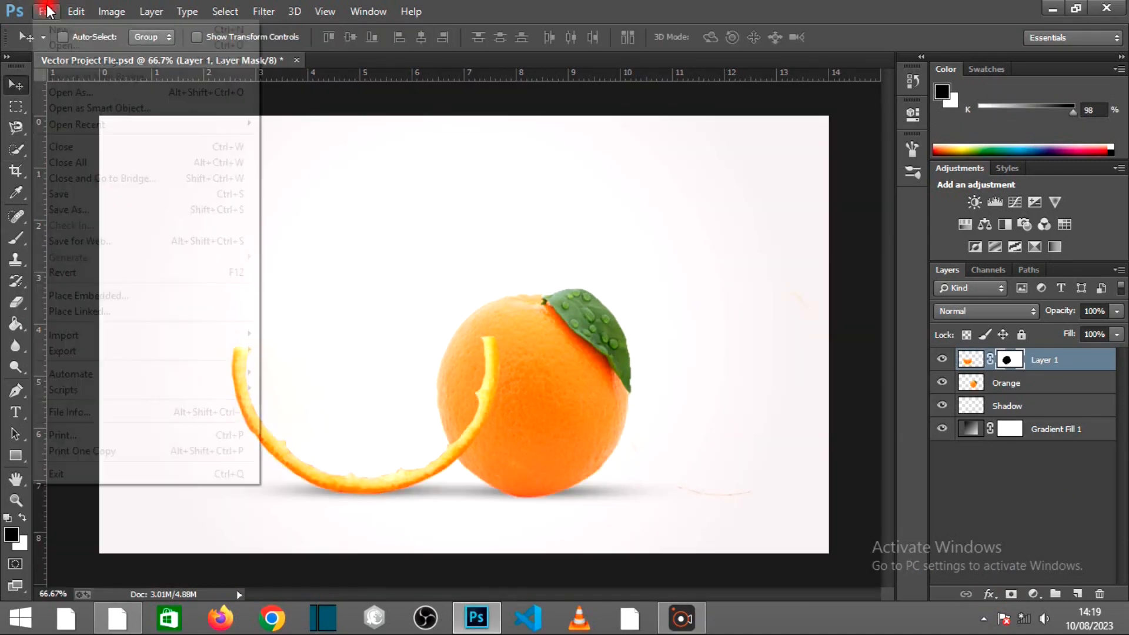
pyautogui.click(65, 44)
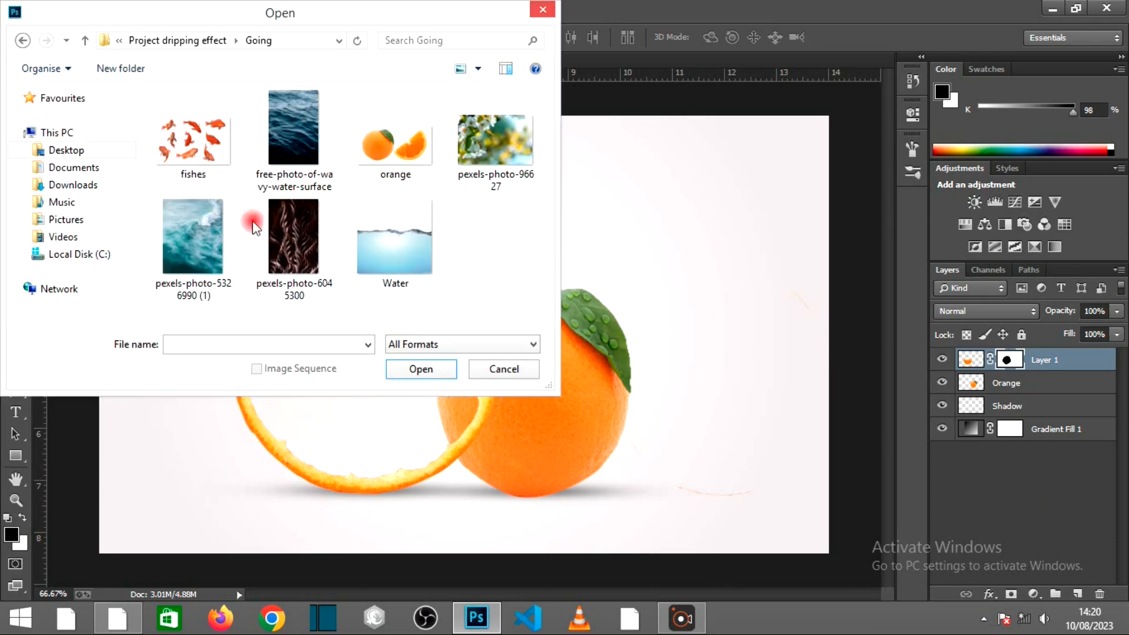
pyautogui.click(396, 235)
pyautogui.click(422, 370)
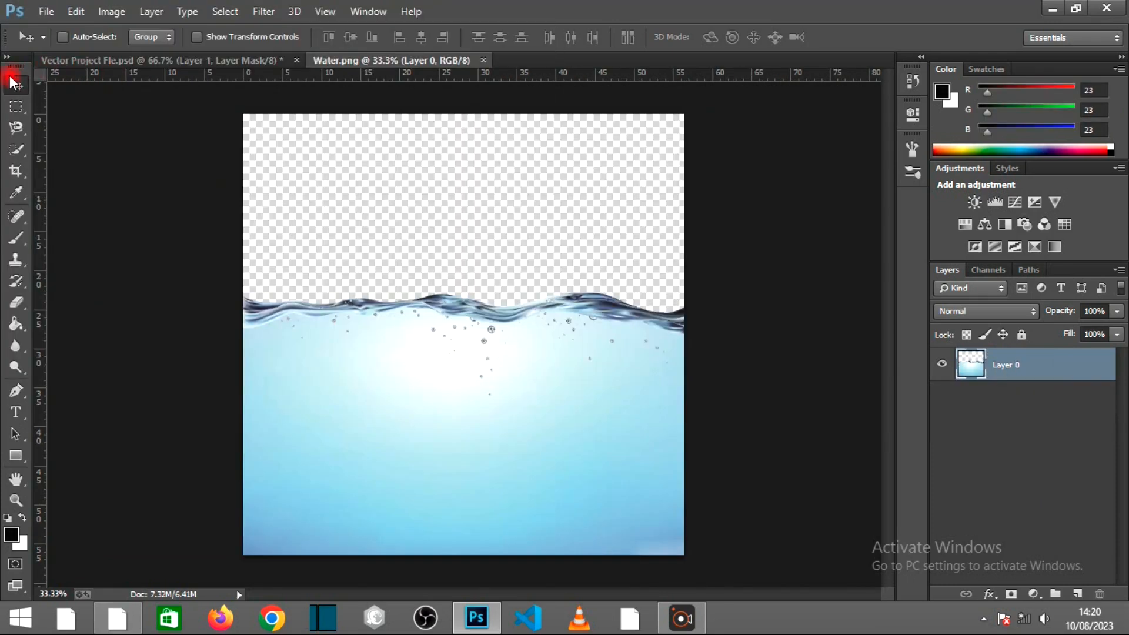
pyautogui.click(196, 39)
pyautogui.moveTo(404, 399); pyautogui.dragTo(369, 429)
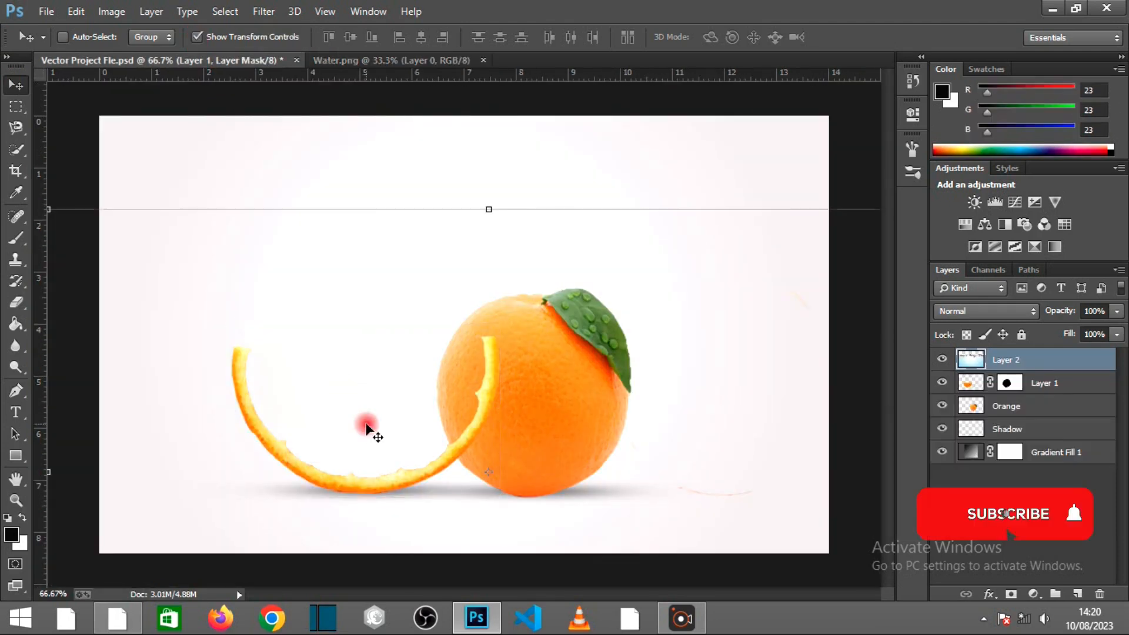
# Step: Scale the water layer to 35.75% width and 38.87% height and position it over the hollow orange slice
pyautogui.hotkey('ctrl', '-')
pyautogui.hotkey('ctrl', '-')
pyautogui.hotkey('ctrl', '-')
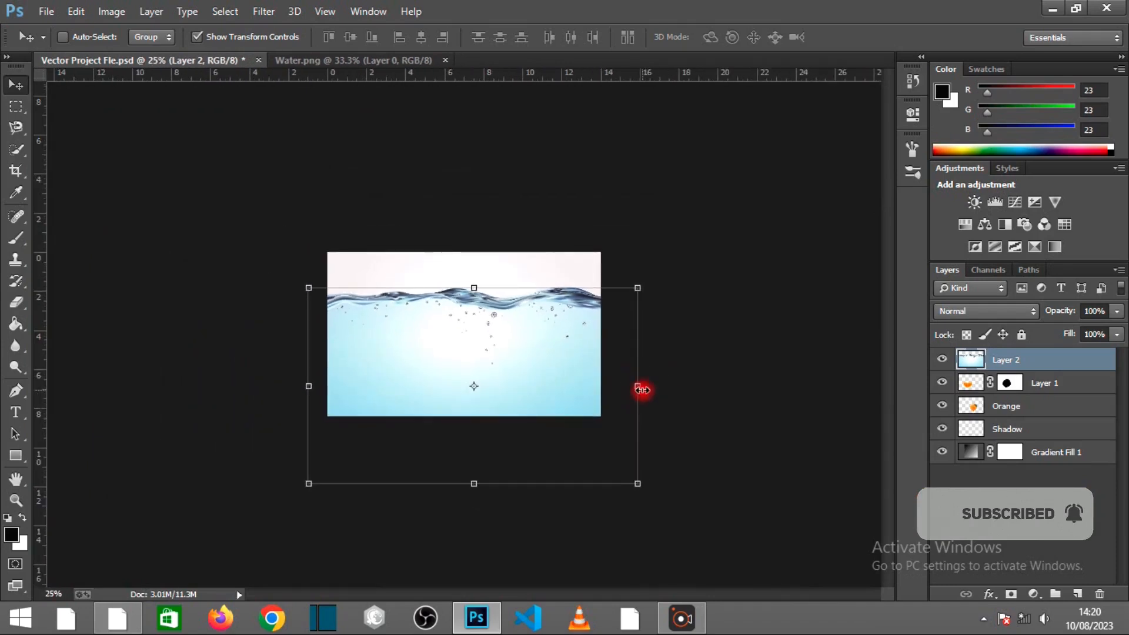
pyautogui.moveTo(642, 390); pyautogui.dragTo(559, 390)
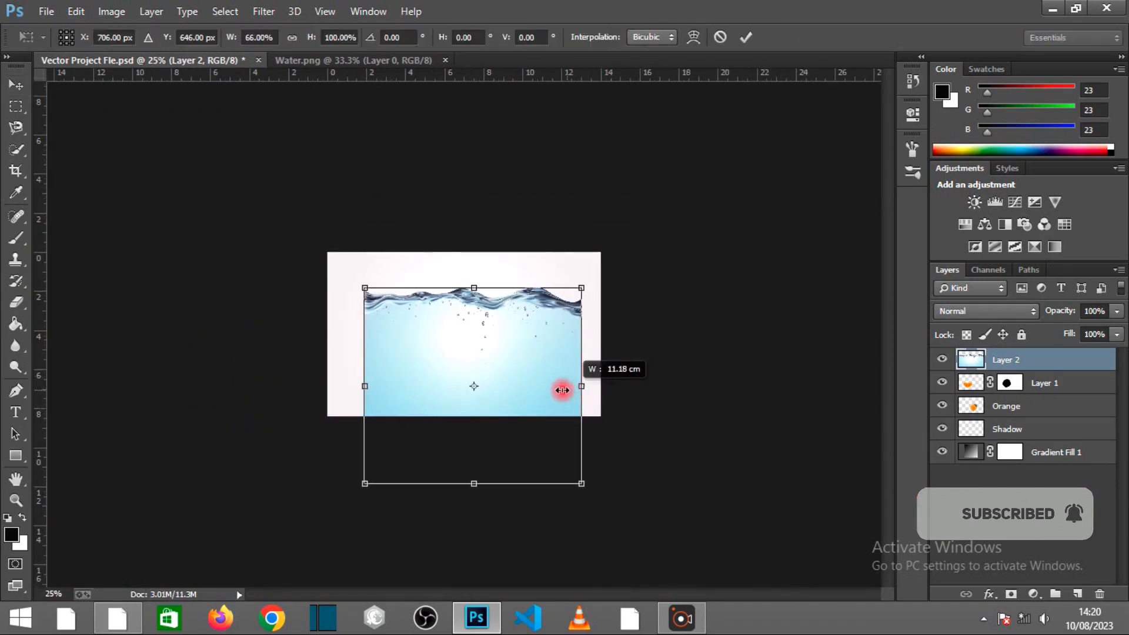
pyautogui.moveTo(475, 487); pyautogui.dragTo(470, 445)
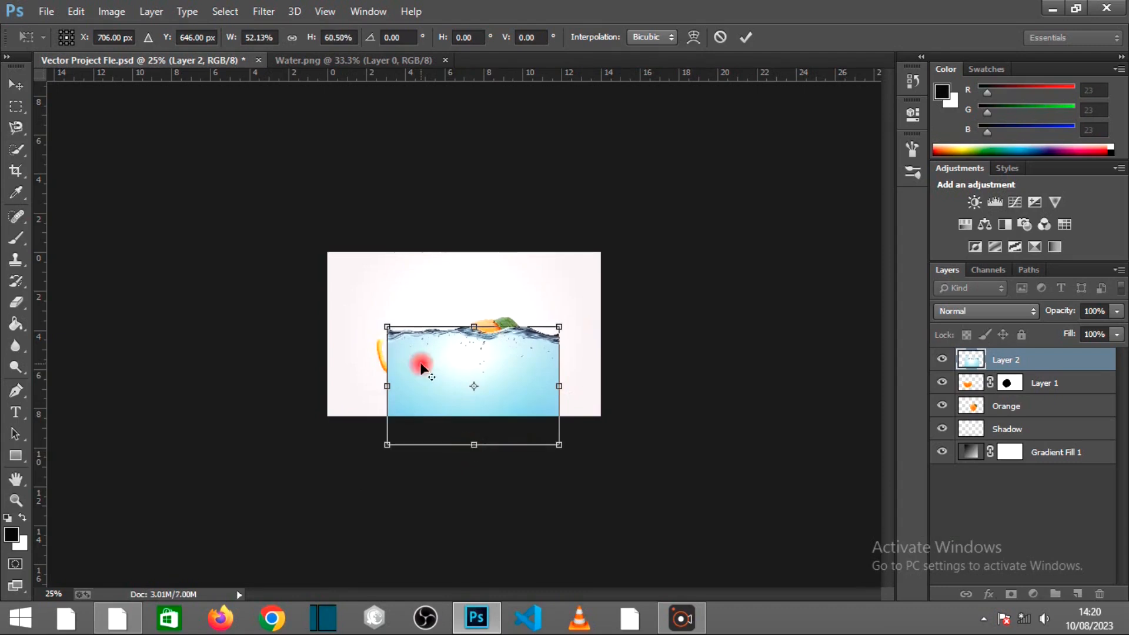
pyautogui.hotkey('ctrl', '+')
pyautogui.hotkey('ctrl', '+')
pyautogui.hotkey('ctrl', '+')
pyautogui.moveTo(722, 471); pyautogui.dragTo(613, 470)
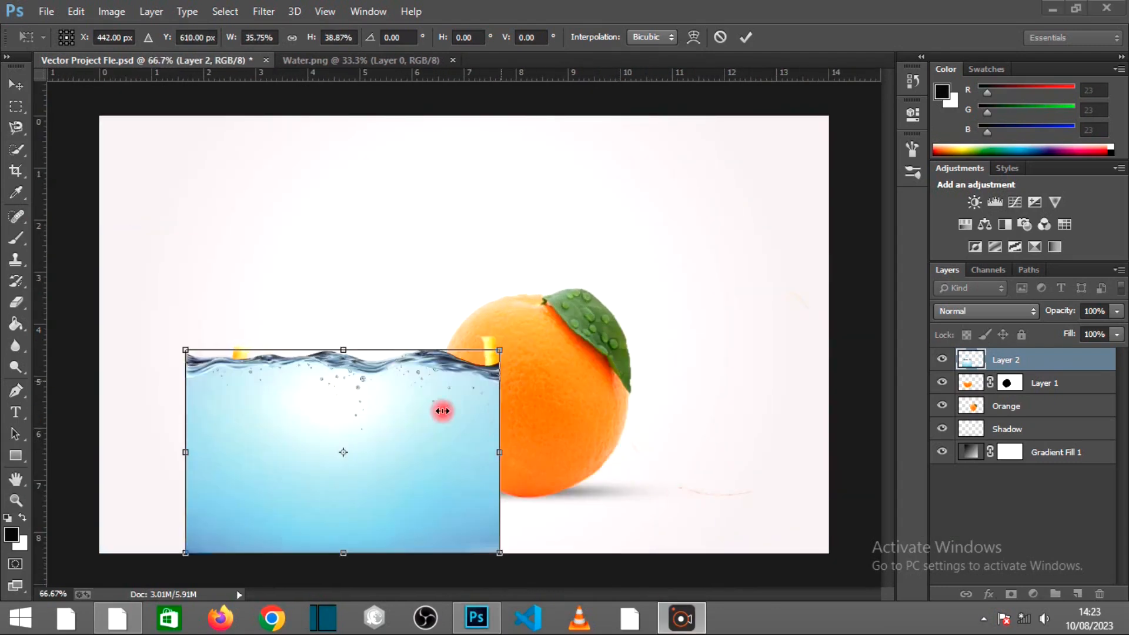
# Step: Warp the water's upper corners inward and upward to follow the slice's rim, and narrow the layer to 85.49% width
pyautogui.click(693, 37)
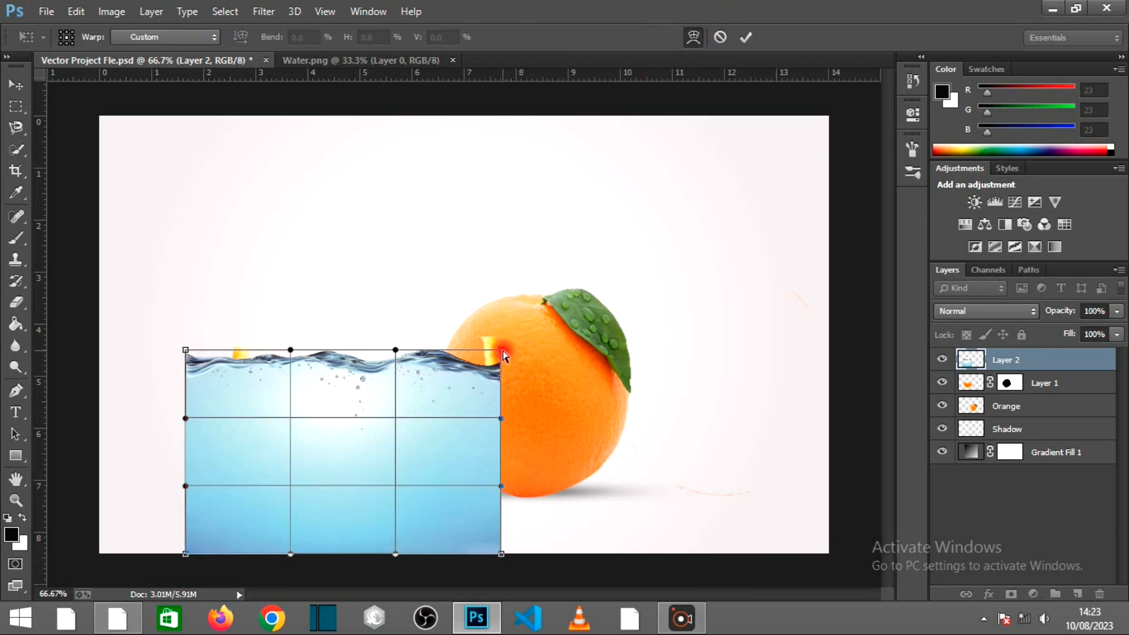
pyautogui.moveTo(492, 353); pyautogui.dragTo(480, 322)
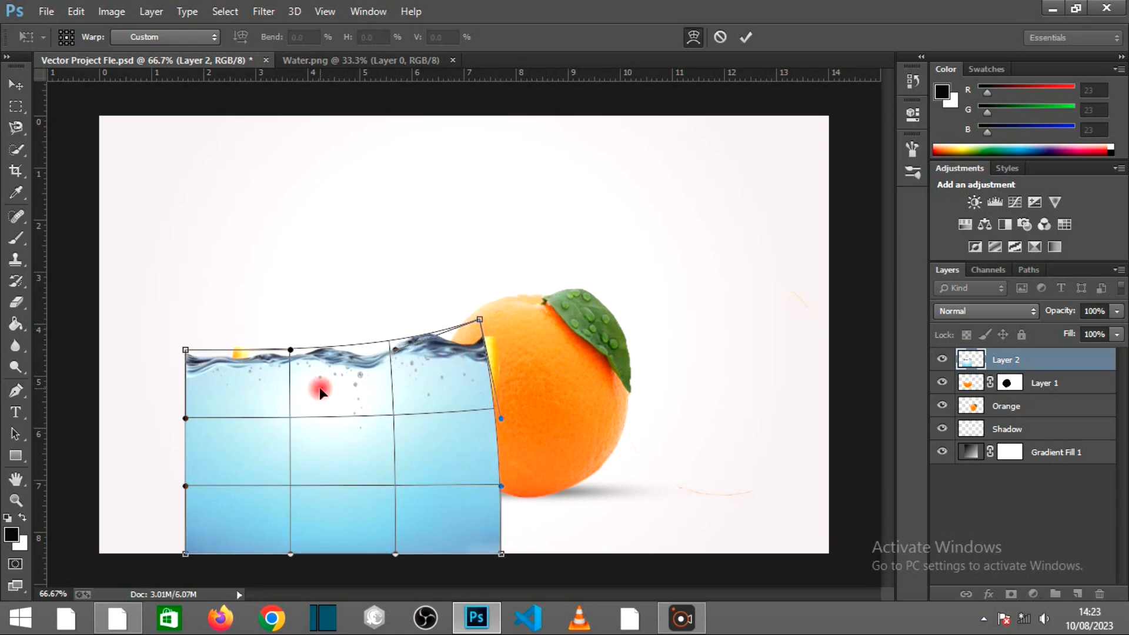
pyautogui.moveTo(211, 379); pyautogui.dragTo(216, 374)
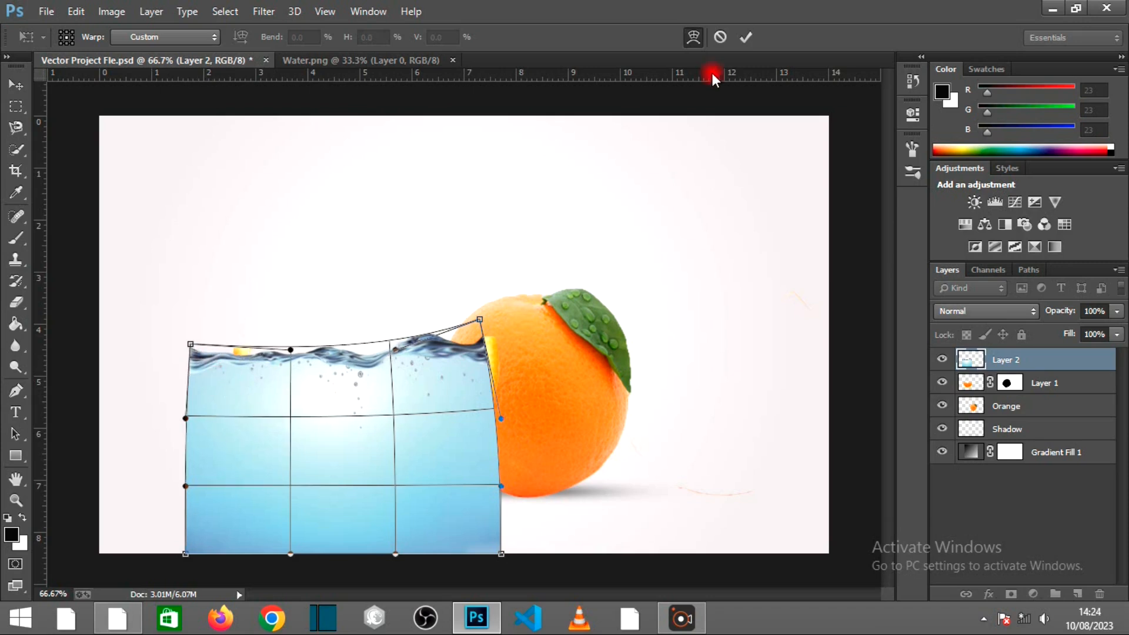
pyautogui.click(745, 38)
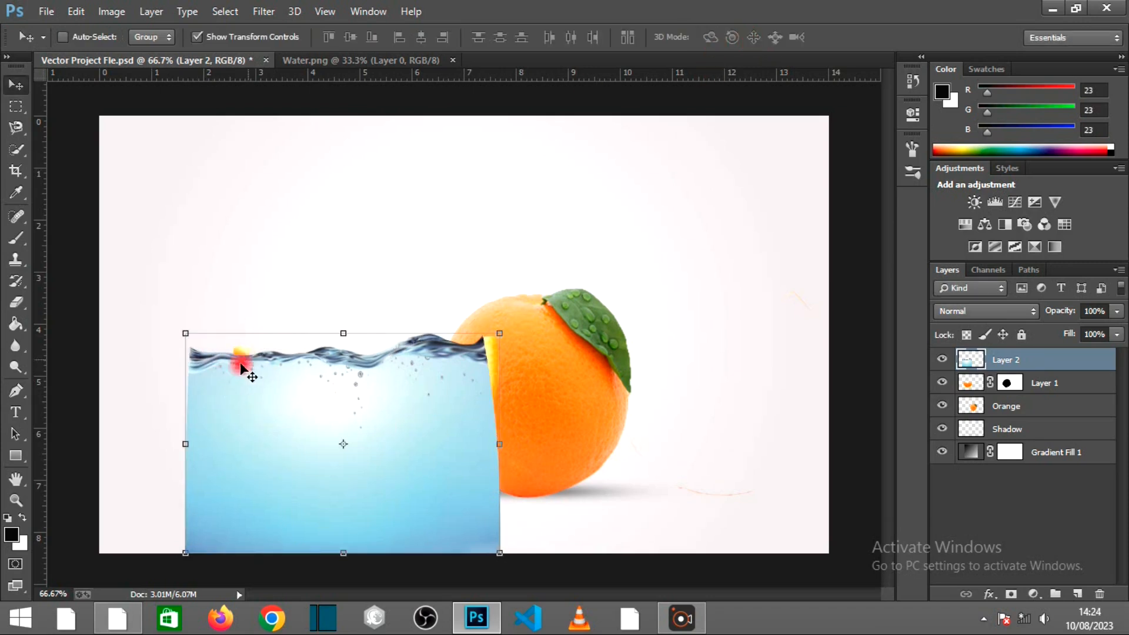
pyautogui.moveTo(186, 444); pyautogui.dragTo(234, 443)
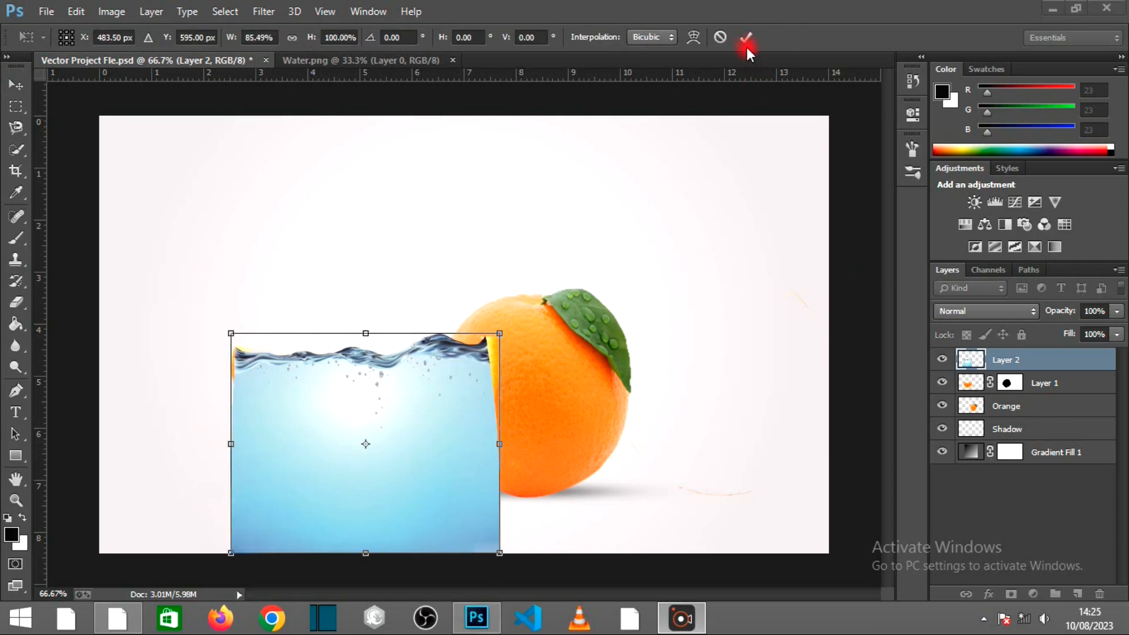
pyautogui.click(743, 37)
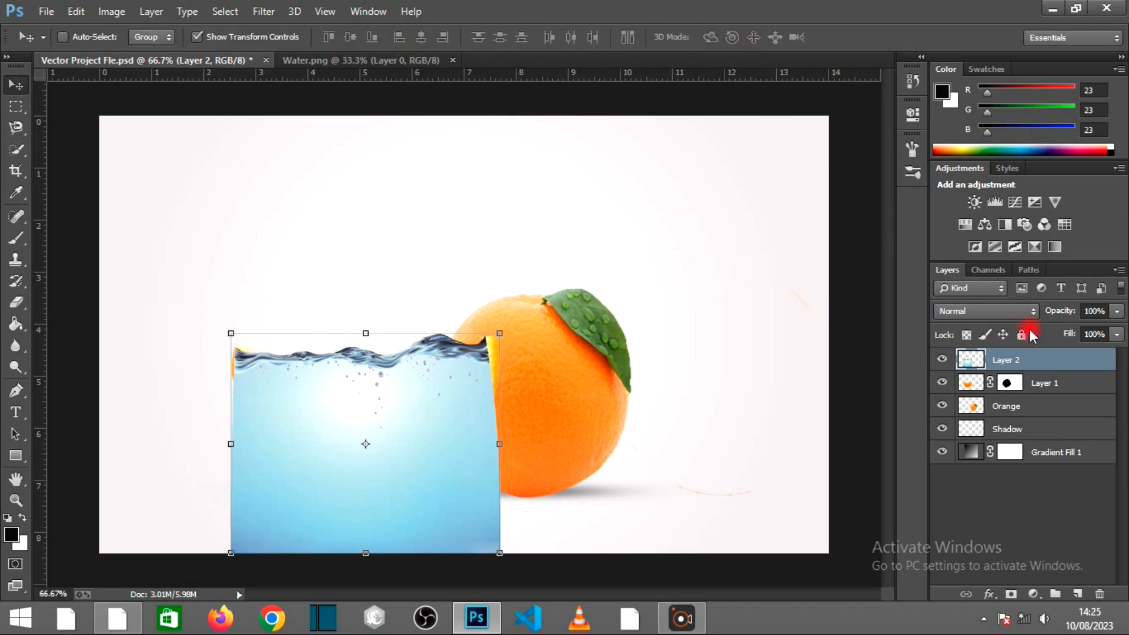
# Step: Add a layer mask to the water layer, Layer 2, and set the foreground color to near-black
pyautogui.click(1009, 594)
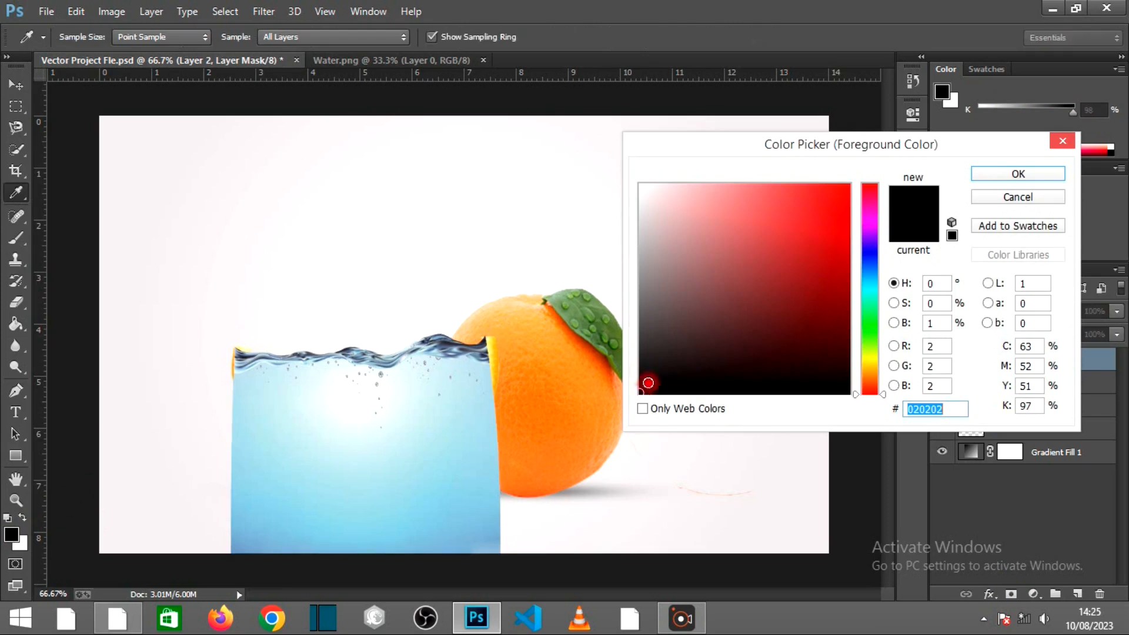
pyautogui.click(638, 386)
pyautogui.click(1005, 174)
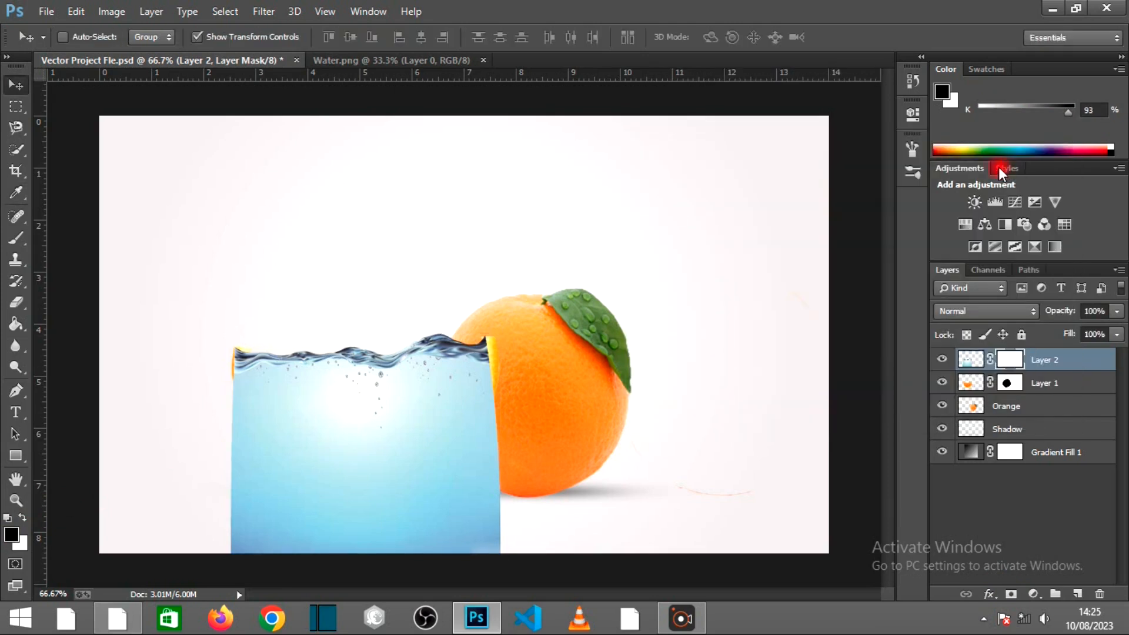
# Step: Set up a hard round brush with 100% hardness and a size of 90 px
pyautogui.click(16, 238)
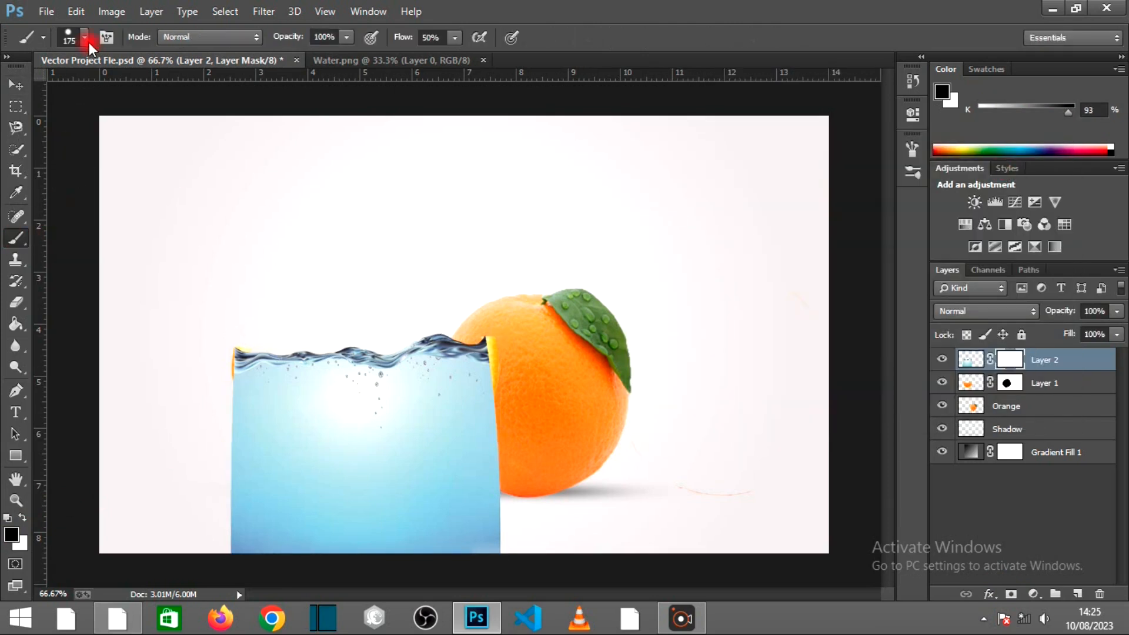
pyautogui.click(84, 37)
pyautogui.click(62, 166)
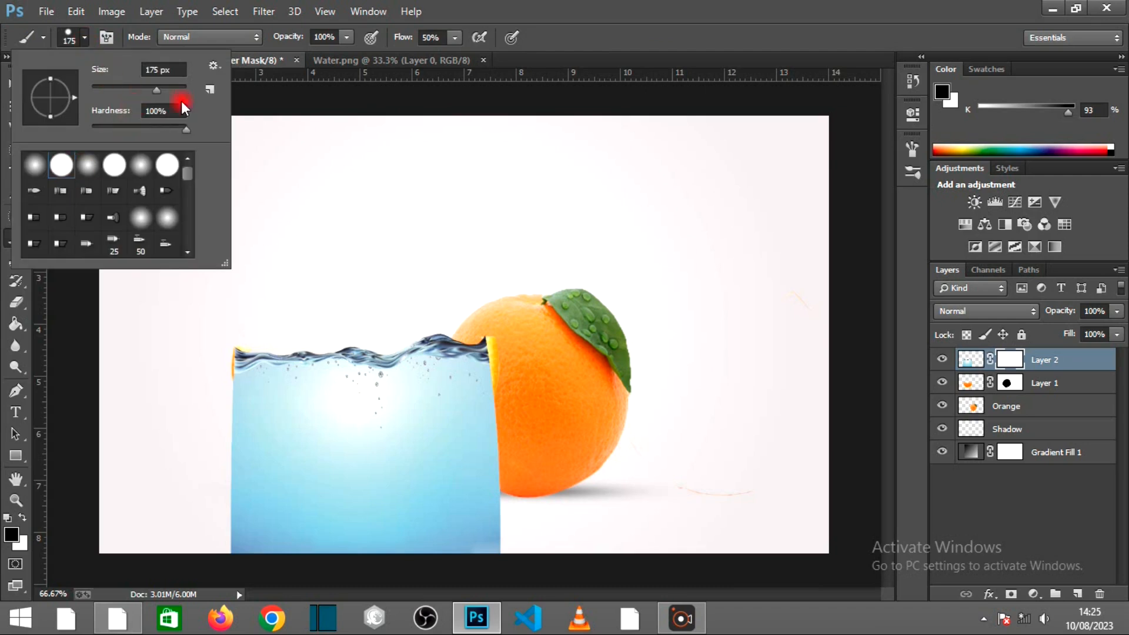
pyautogui.click(84, 37)
pyautogui.press('[')
pyautogui.press('[')
pyautogui.press('[')
# Step: Lower the opacity of the water layer, Layer 2, to 49%
pyautogui.click(443, 340)
pyautogui.click(1054, 336)
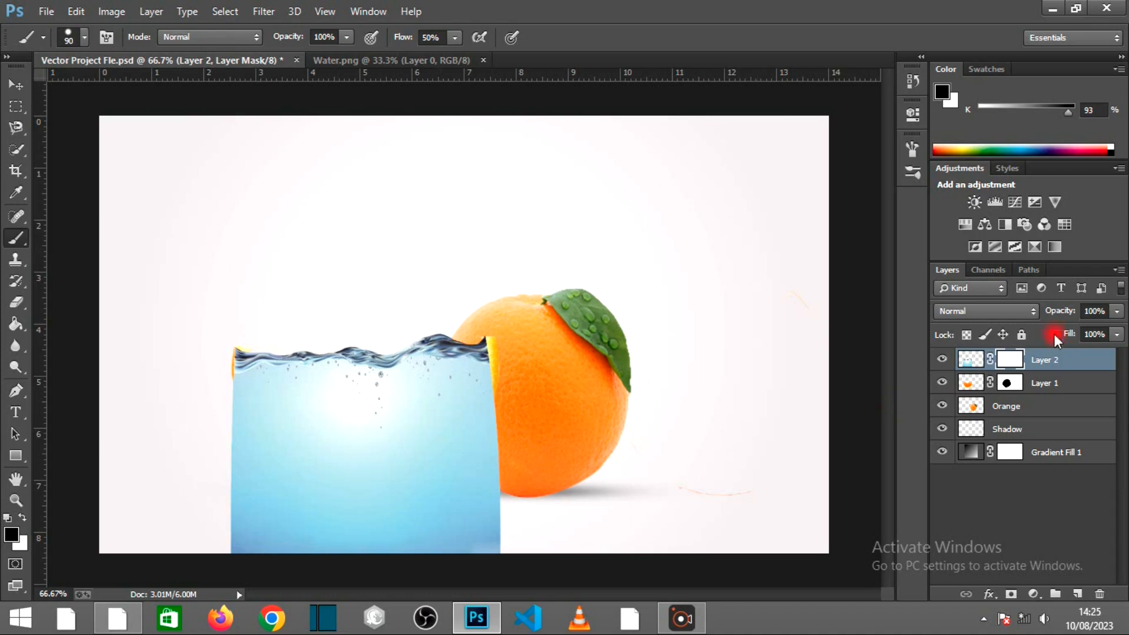
pyautogui.moveTo(1116, 318); pyautogui.dragTo(1076, 327)
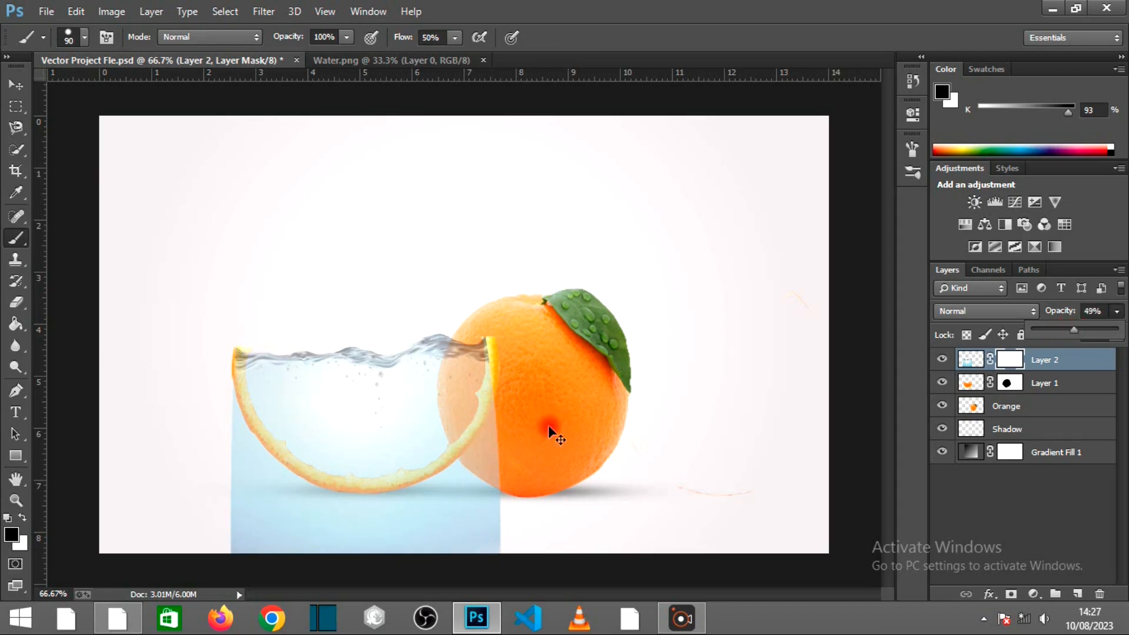
# Step: Paint on Layer 2's mask with brush sizes from 10 to 45 px to remove the water over the slice's rind and outside it
pyautogui.hotkey('ctrl', '+')
pyautogui.moveTo(887, 340); pyautogui.dragTo(887, 389)
pyautogui.press('[')
pyautogui.press('[')
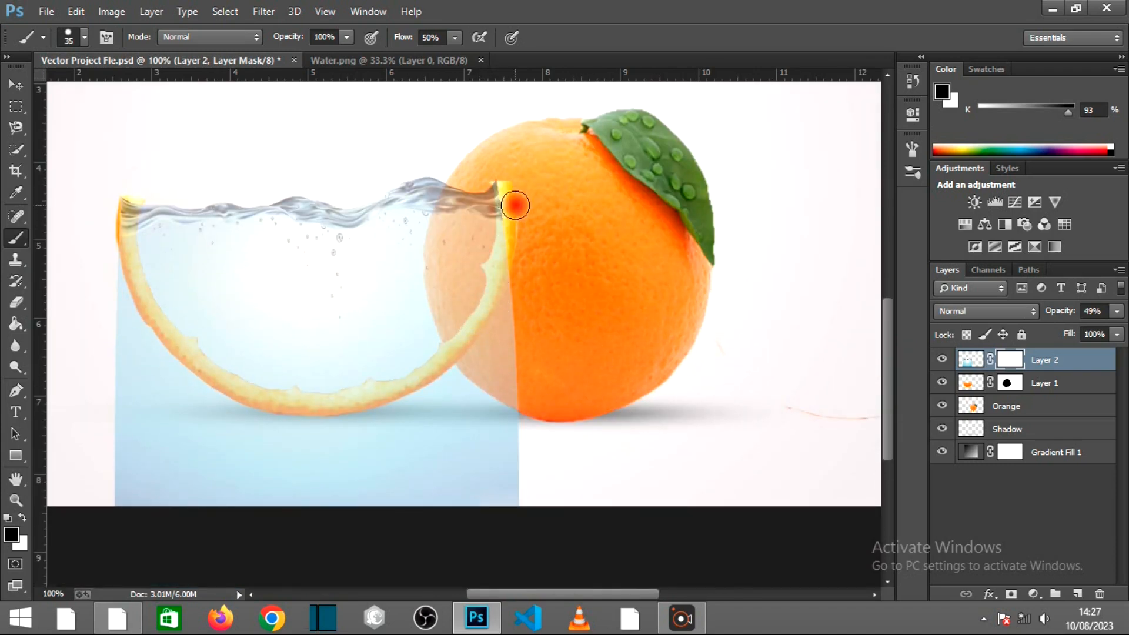
pyautogui.moveTo(503, 241); pyautogui.dragTo(504, 280)
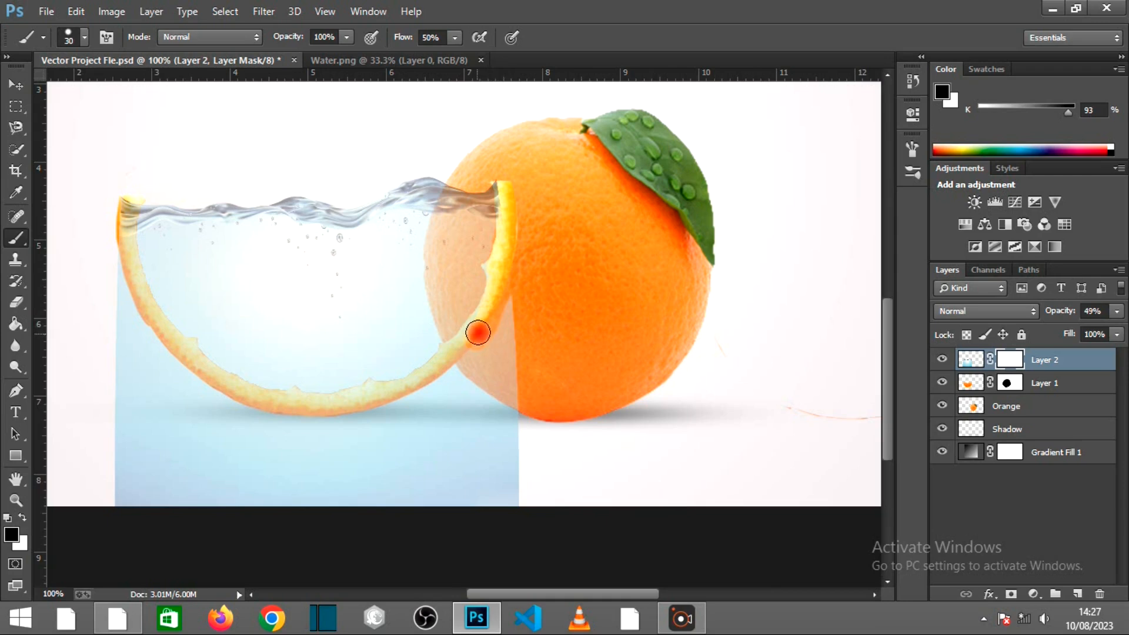
pyautogui.moveTo(470, 341)
pyautogui.mouseDown()
pyautogui.moveTo(418, 388)
pyautogui.moveTo(349, 409)
pyautogui.moveTo(311, 410)
pyautogui.moveTo(379, 400)
pyautogui.moveTo(287, 411)
pyautogui.moveTo(230, 398)
pyautogui.moveTo(252, 398)
pyautogui.moveTo(197, 372)
pyautogui.mouseUp()
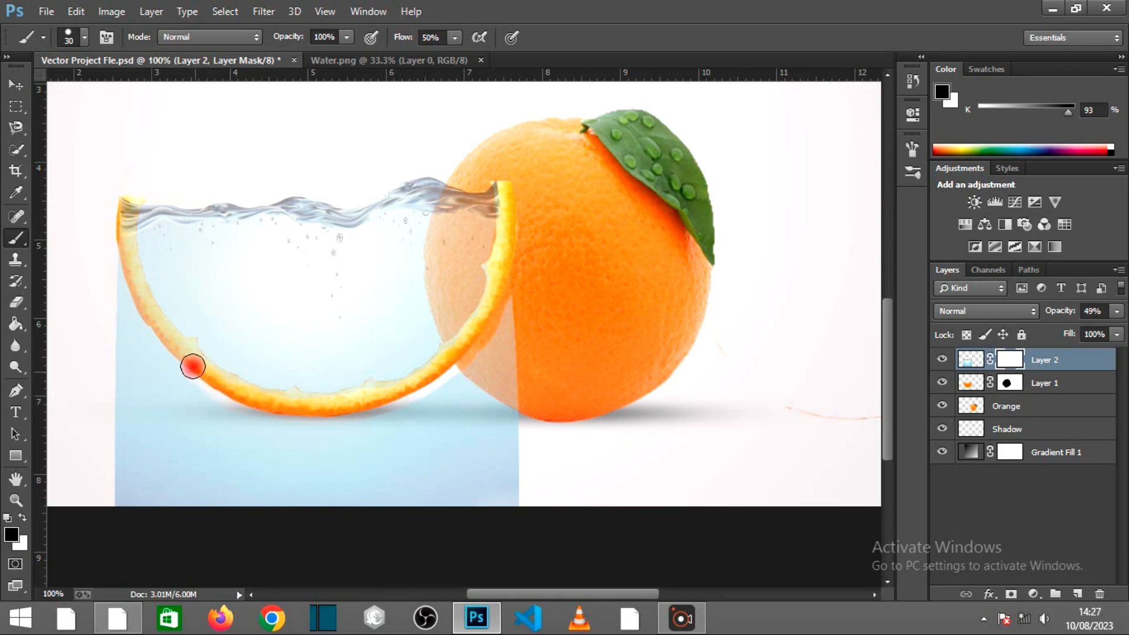
pyautogui.moveTo(161, 334)
pyautogui.mouseDown()
pyautogui.moveTo(179, 352)
pyautogui.moveTo(149, 326)
pyautogui.moveTo(118, 221)
pyautogui.mouseUp()
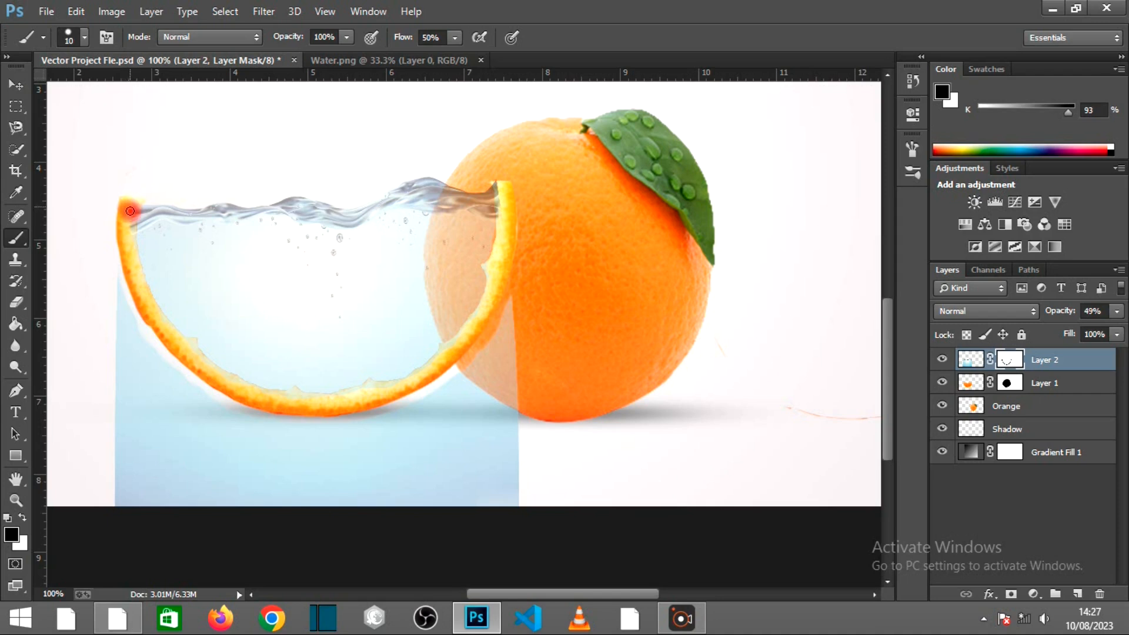
pyautogui.moveTo(132, 210)
pyautogui.mouseDown()
pyautogui.moveTo(164, 357)
pyautogui.moveTo(287, 401)
pyautogui.moveTo(370, 396)
pyautogui.moveTo(437, 363)
pyautogui.moveTo(473, 328)
pyautogui.moveTo(448, 351)
pyautogui.moveTo(478, 315)
pyautogui.moveTo(508, 239)
pyautogui.moveTo(496, 181)
pyautogui.moveTo(513, 396)
pyautogui.moveTo(517, 349)
pyautogui.moveTo(531, 338)
pyautogui.moveTo(523, 401)
pyautogui.moveTo(522, 384)
pyautogui.moveTo(508, 387)
pyautogui.moveTo(508, 352)
pyautogui.moveTo(527, 348)
pyautogui.moveTo(522, 316)
pyautogui.moveTo(529, 337)
pyautogui.moveTo(488, 463)
pyautogui.moveTo(434, 440)
pyautogui.moveTo(328, 489)
pyautogui.moveTo(314, 464)
pyautogui.moveTo(339, 461)
pyautogui.moveTo(129, 405)
pyautogui.moveTo(310, 466)
pyautogui.moveTo(144, 479)
pyautogui.moveTo(178, 466)
pyautogui.moveTo(436, 469)
pyautogui.moveTo(482, 411)
pyautogui.moveTo(220, 434)
pyautogui.moveTo(82, 297)
pyautogui.moveTo(123, 380)
pyautogui.moveTo(300, 461)
pyautogui.moveTo(495, 417)
pyautogui.moveTo(545, 323)
pyautogui.moveTo(488, 411)
pyautogui.mouseUp()
pyautogui.press(']')
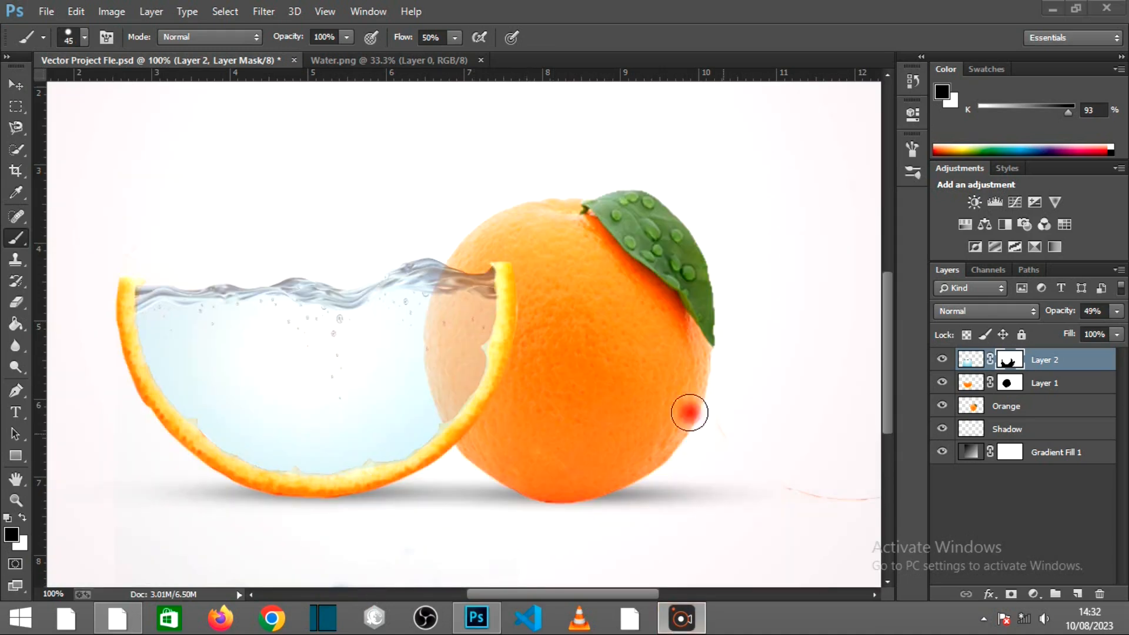
# Step: Finish masking the water layer's edges and raise Layer 2's opacity to 100%
pyautogui.moveTo(688, 408); pyautogui.dragTo(659, 423)
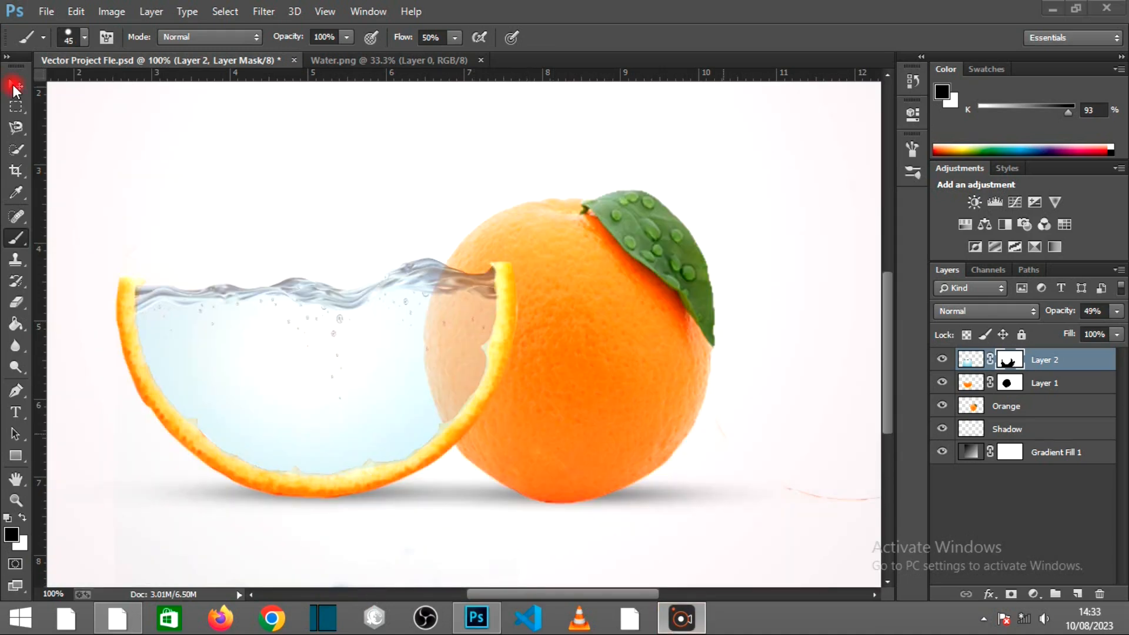
pyautogui.click(14, 89)
pyautogui.hotkey('ctrl', '-')
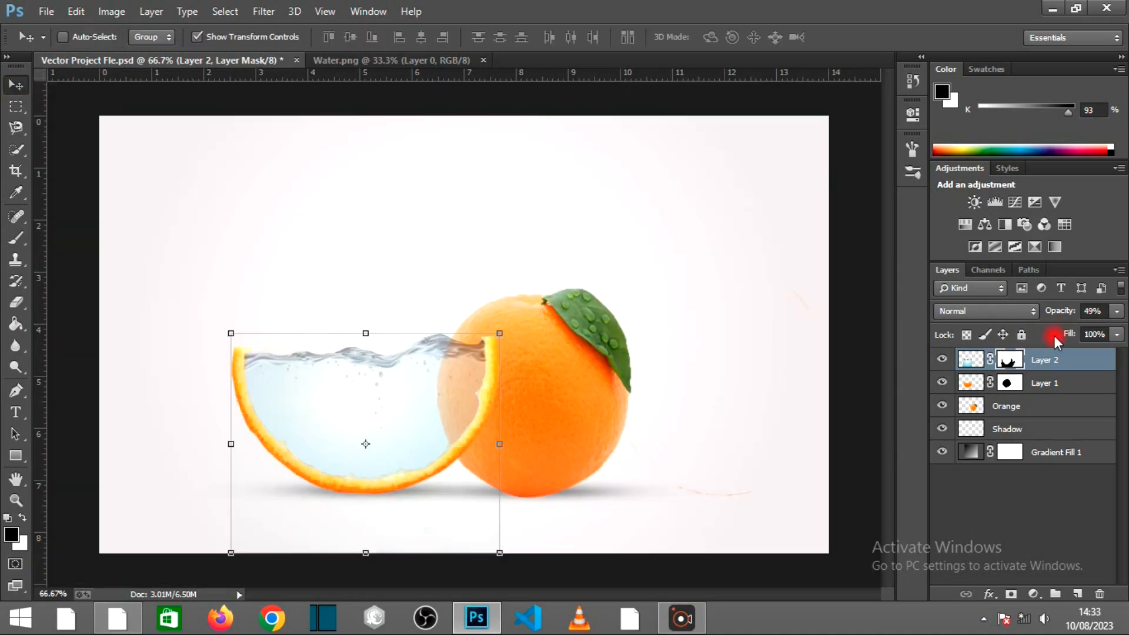
pyautogui.click(1117, 310)
pyautogui.moveTo(1101, 335); pyautogui.dragTo(1124, 336)
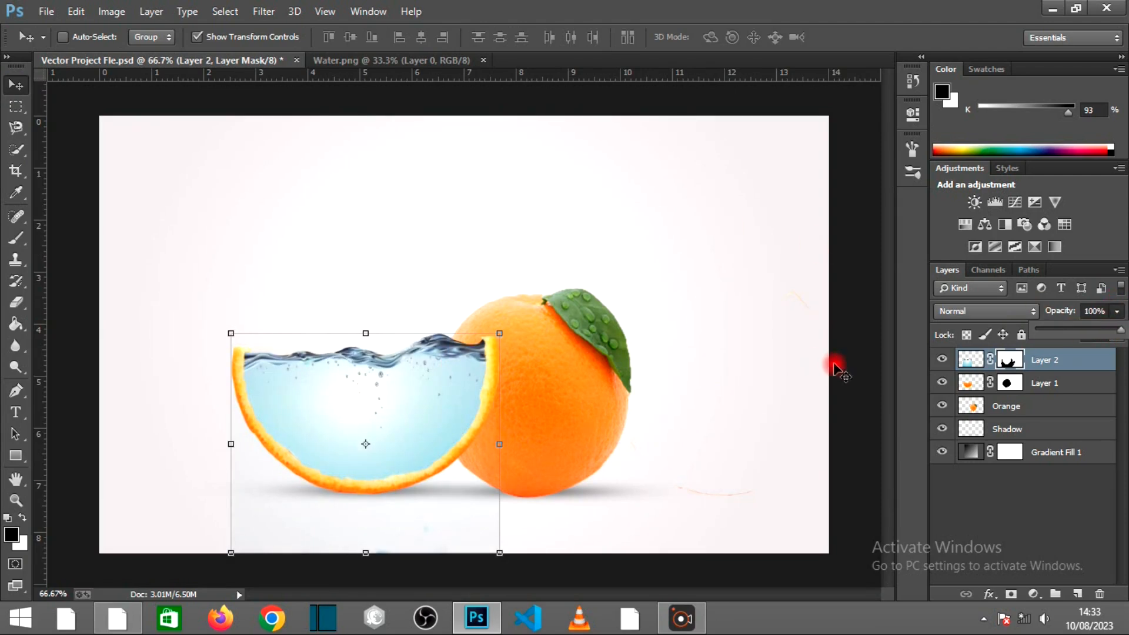
# Step: Paint on Layer 2's mask with a 45 px brush at 17% opacity to thin the water where it overlaps the orange
pyautogui.click(1010, 360)
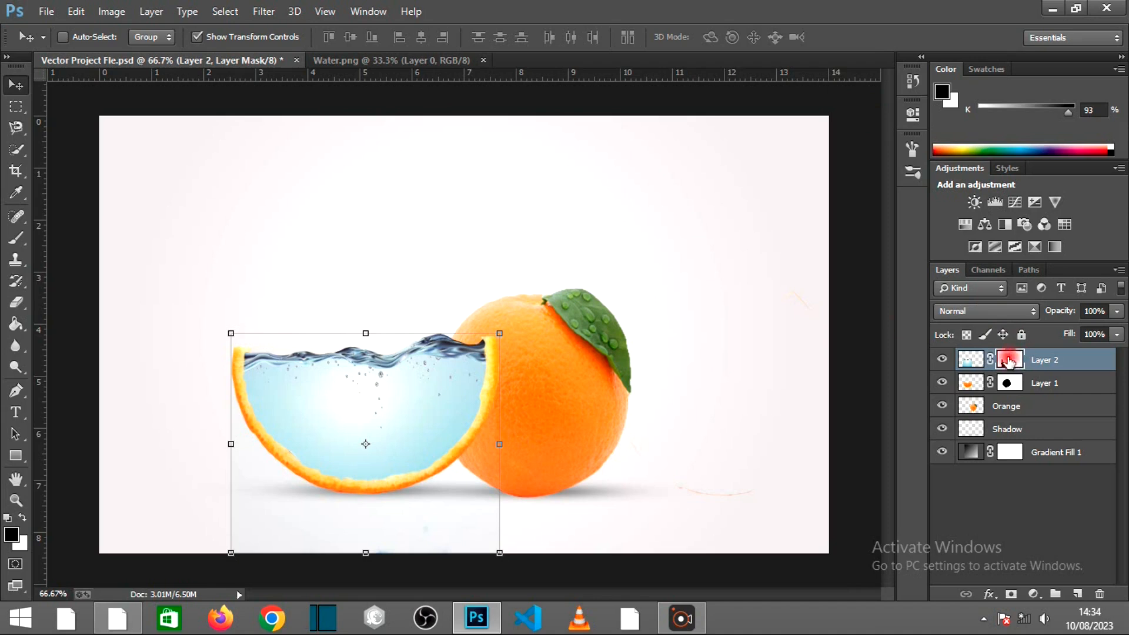
pyautogui.click(16, 238)
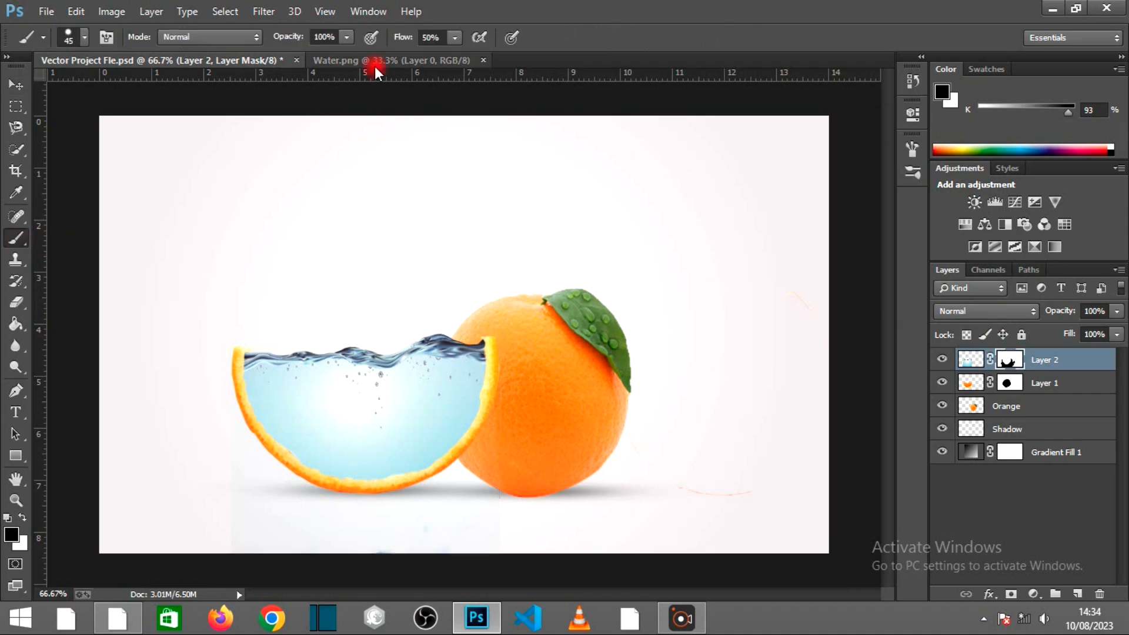
pyautogui.moveTo(309, 55); pyautogui.dragTo(274, 55)
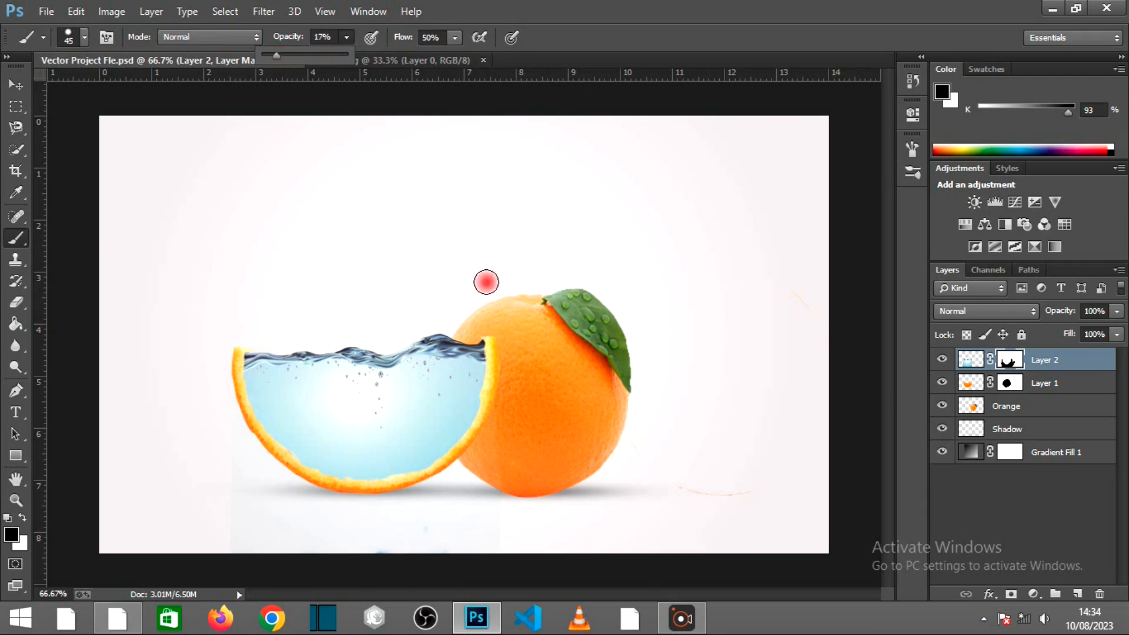
pyautogui.hotkey('ctrl', '-')
pyautogui.hotkey('ctrl', '+')
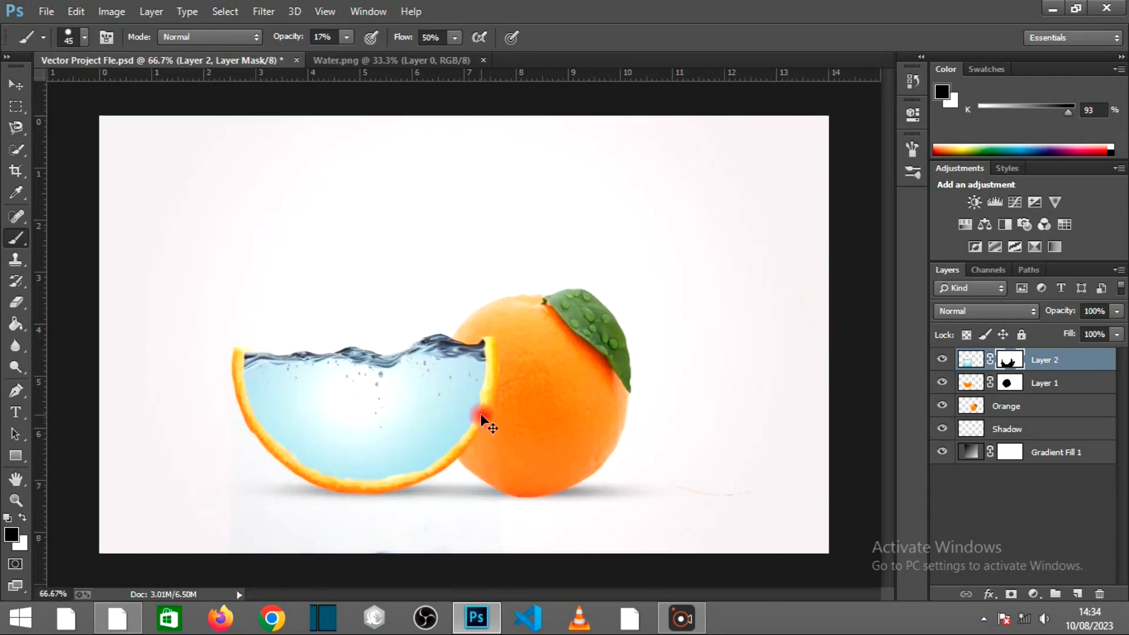
pyautogui.hotkey('ctrl', '+')
pyautogui.moveTo(475, 398)
pyautogui.mouseDown()
pyautogui.moveTo(455, 411)
pyautogui.moveTo(455, 400)
pyautogui.moveTo(451, 465)
pyautogui.moveTo(477, 437)
pyautogui.moveTo(461, 463)
pyautogui.moveTo(459, 416)
pyautogui.moveTo(445, 445)
pyautogui.moveTo(445, 379)
pyautogui.moveTo(446, 488)
pyautogui.moveTo(456, 409)
pyautogui.moveTo(449, 423)
pyautogui.moveTo(433, 415)
pyautogui.moveTo(435, 387)
pyautogui.moveTo(458, 500)
pyautogui.moveTo(448, 466)
pyautogui.moveTo(485, 431)
pyautogui.moveTo(479, 438)
pyautogui.moveTo(485, 405)
pyautogui.moveTo(469, 372)
pyautogui.moveTo(470, 397)
pyautogui.moveTo(442, 445)
pyautogui.moveTo(426, 418)
pyautogui.moveTo(440, 388)
pyautogui.moveTo(485, 440)
pyautogui.moveTo(457, 419)
pyautogui.moveTo(446, 476)
pyautogui.moveTo(460, 405)
pyautogui.moveTo(448, 443)
pyautogui.mouseUp()
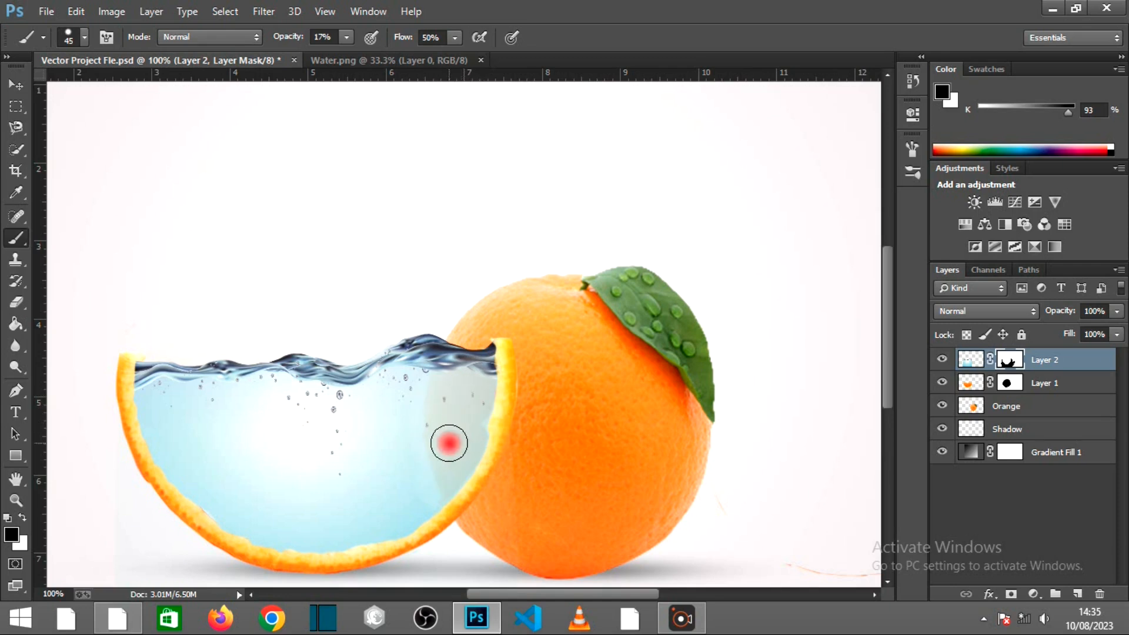
# Step: Set the foreground color to white
pyautogui.click(5, 540)
pyautogui.click(660, 210)
pyautogui.click(638, 182)
pyautogui.click(1009, 173)
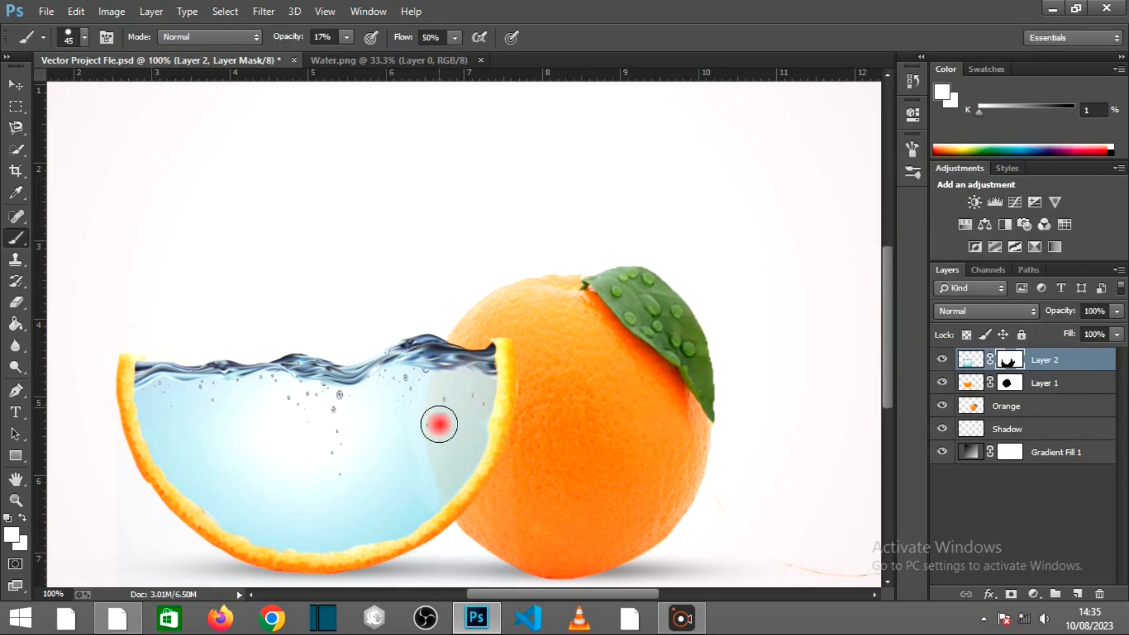
# Step: Set the foreground color to black and paint Layer 2's mask to fade the water over the orange and clear leftover water below the slice
pyautogui.click(12, 533)
pyautogui.click(650, 385)
pyautogui.moveTo(651, 386); pyautogui.dragTo(607, 419)
pyautogui.click(1008, 173)
pyautogui.moveTo(550, 396)
pyautogui.mouseDown()
pyautogui.moveTo(446, 423)
pyautogui.moveTo(462, 385)
pyautogui.moveTo(455, 438)
pyautogui.moveTo(482, 398)
pyautogui.moveTo(472, 402)
pyautogui.moveTo(475, 386)
pyautogui.moveTo(458, 458)
pyautogui.moveTo(472, 417)
pyautogui.moveTo(451, 449)
pyautogui.moveTo(447, 391)
pyautogui.moveTo(447, 479)
pyautogui.moveTo(451, 440)
pyautogui.moveTo(450, 463)
pyautogui.moveTo(456, 455)
pyautogui.moveTo(441, 393)
pyautogui.moveTo(451, 487)
pyautogui.moveTo(470, 424)
pyautogui.moveTo(451, 464)
pyautogui.moveTo(461, 502)
pyautogui.moveTo(440, 390)
pyautogui.moveTo(459, 505)
pyautogui.moveTo(444, 432)
pyautogui.moveTo(474, 429)
pyautogui.moveTo(453, 394)
pyautogui.mouseUp()
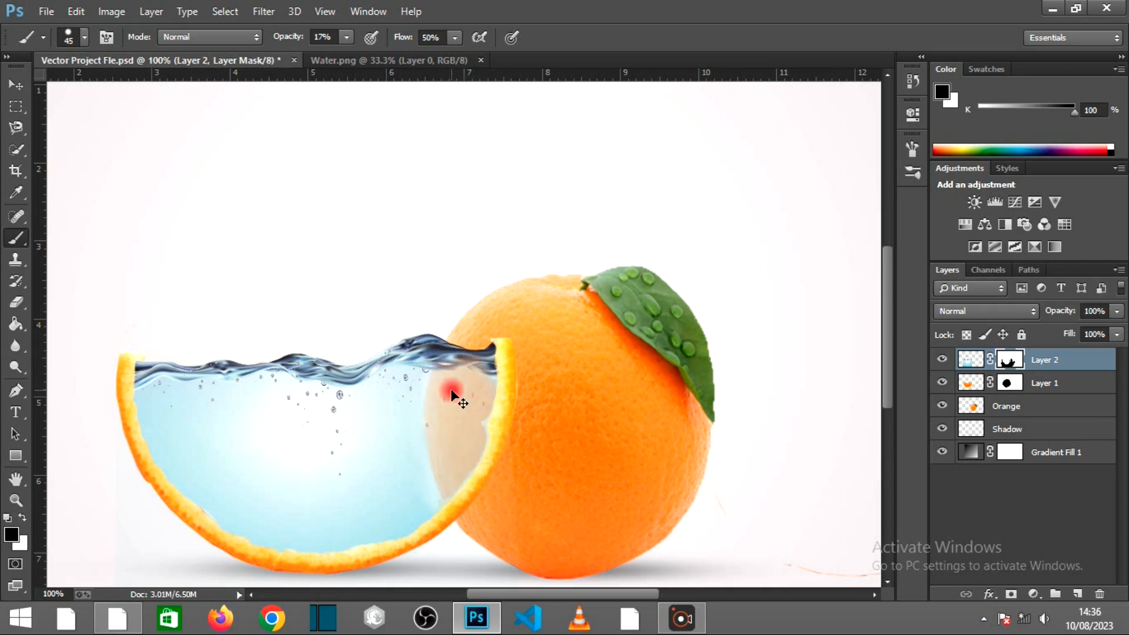
pyautogui.hotkey('ctrl', '-')
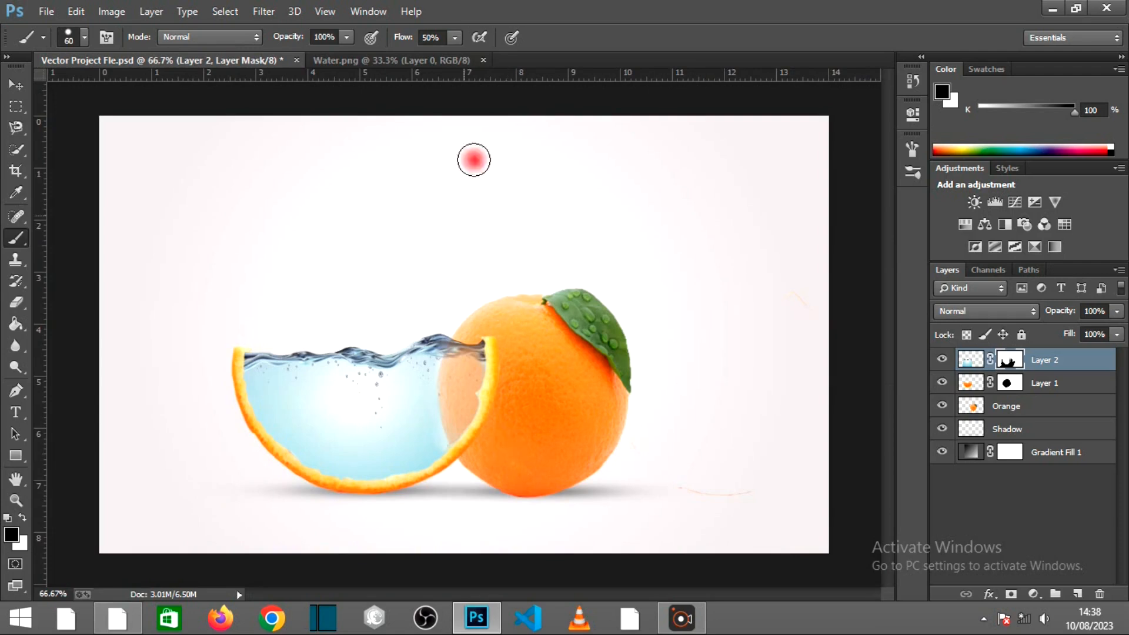
# Step: Close the Water.png document and open the fishes image from the Going folder
pyautogui.click(483, 59)
pyautogui.click(47, 12)
pyautogui.click(70, 44)
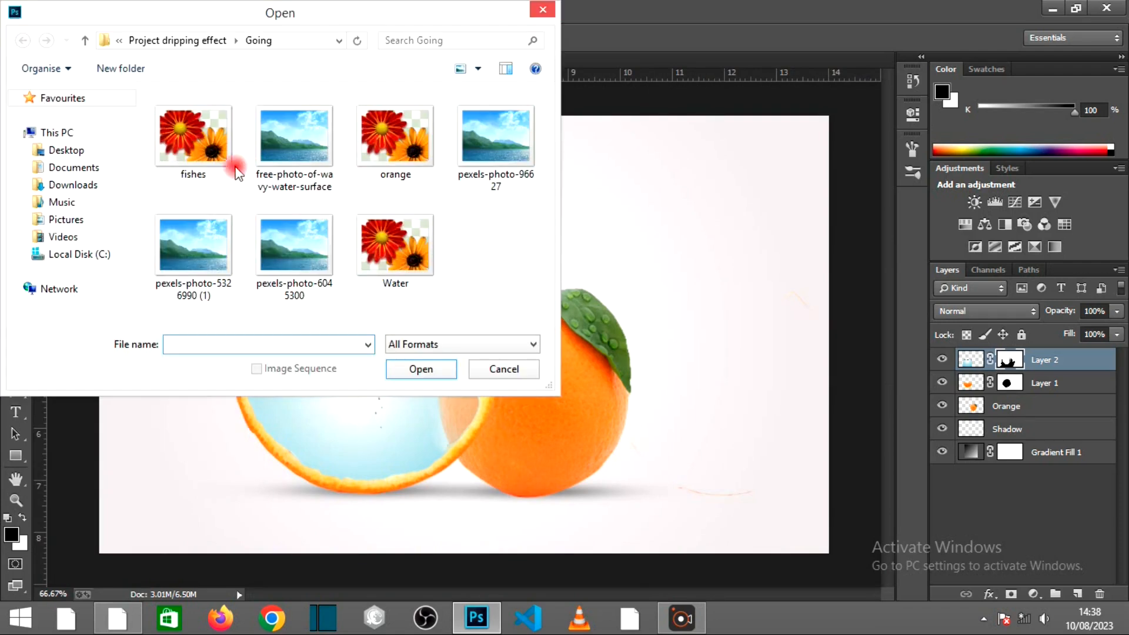
pyautogui.click(237, 171)
pyautogui.click(418, 369)
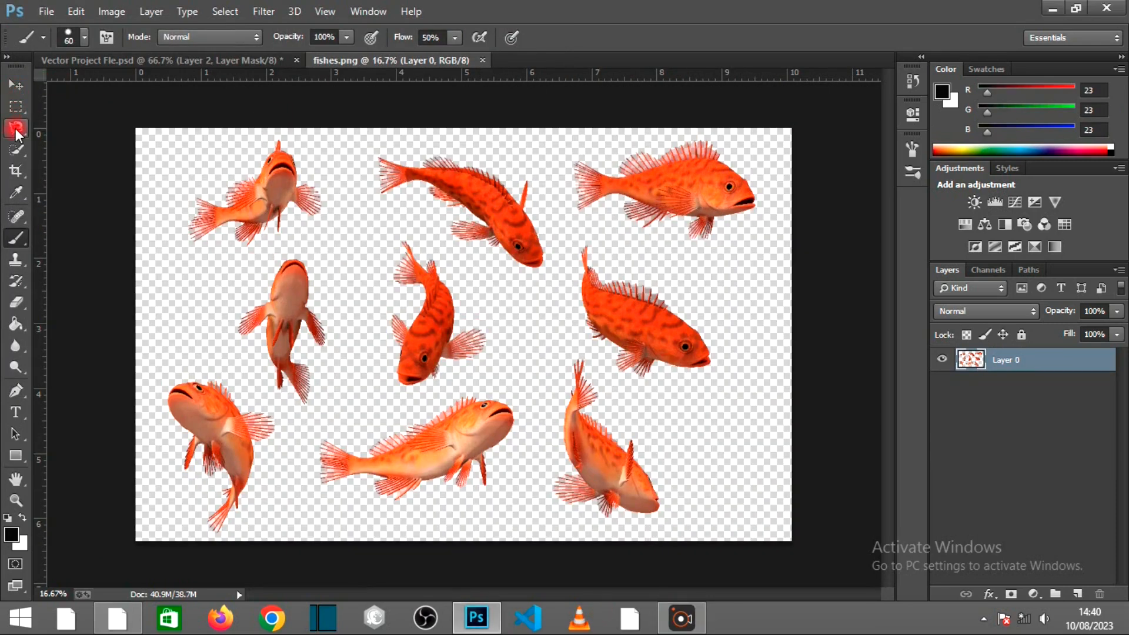
# Step: Select the middle fish in the bottom row of fishes.png with a freehand Lasso outline
pyautogui.moveTo(15, 128); pyautogui.dragTo(67, 127)
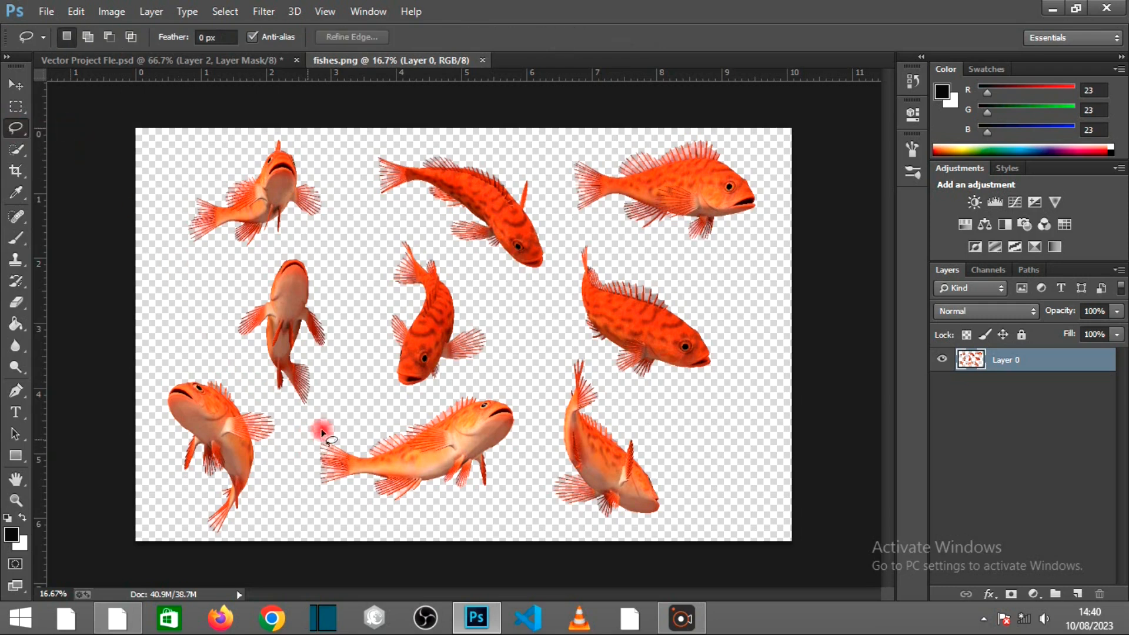
pyautogui.moveTo(358, 425)
pyautogui.mouseDown()
pyautogui.moveTo(477, 388)
pyautogui.moveTo(521, 390)
pyautogui.moveTo(532, 420)
pyautogui.moveTo(488, 510)
pyautogui.mouseUp()
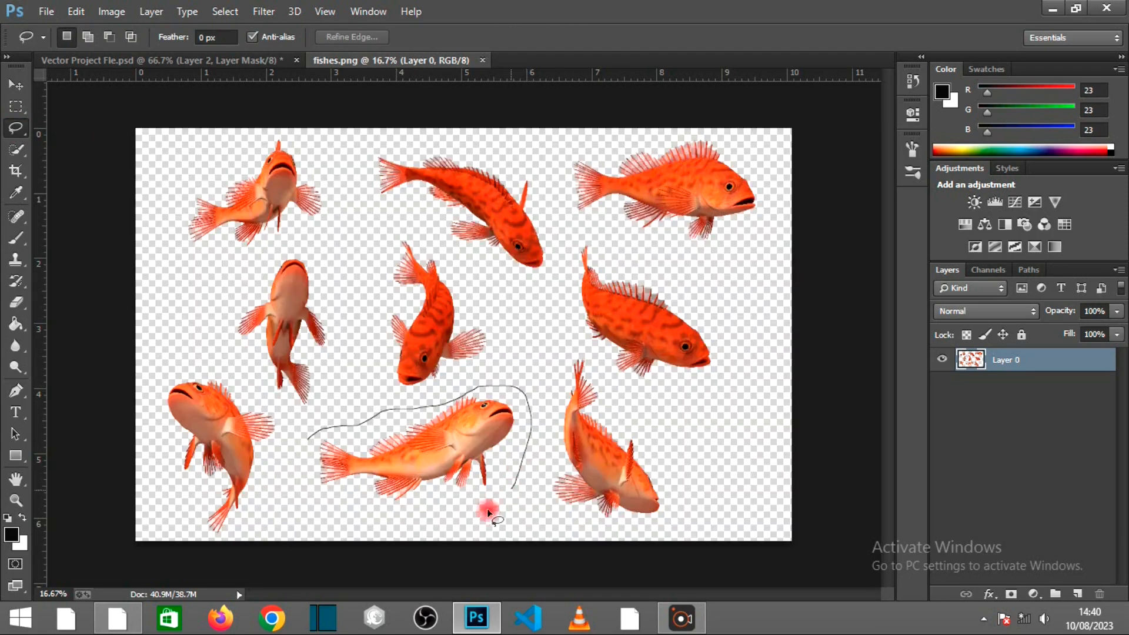
pyautogui.moveTo(306, 499)
pyautogui.mouseDown()
pyautogui.moveTo(309, 422)
pyautogui.moveTo(307, 433)
pyautogui.mouseUp()
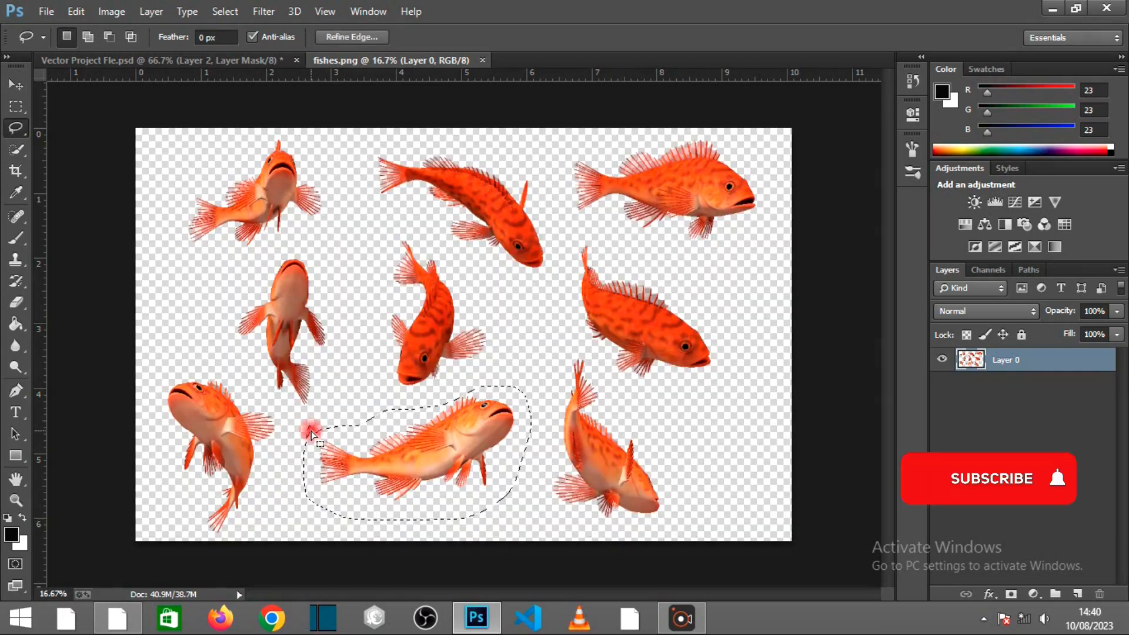
# Step: Cut the selected fish and paste it into Vector Project Fle.psd as a new layer above the water
pyautogui.click(76, 10)
pyautogui.click(120, 89)
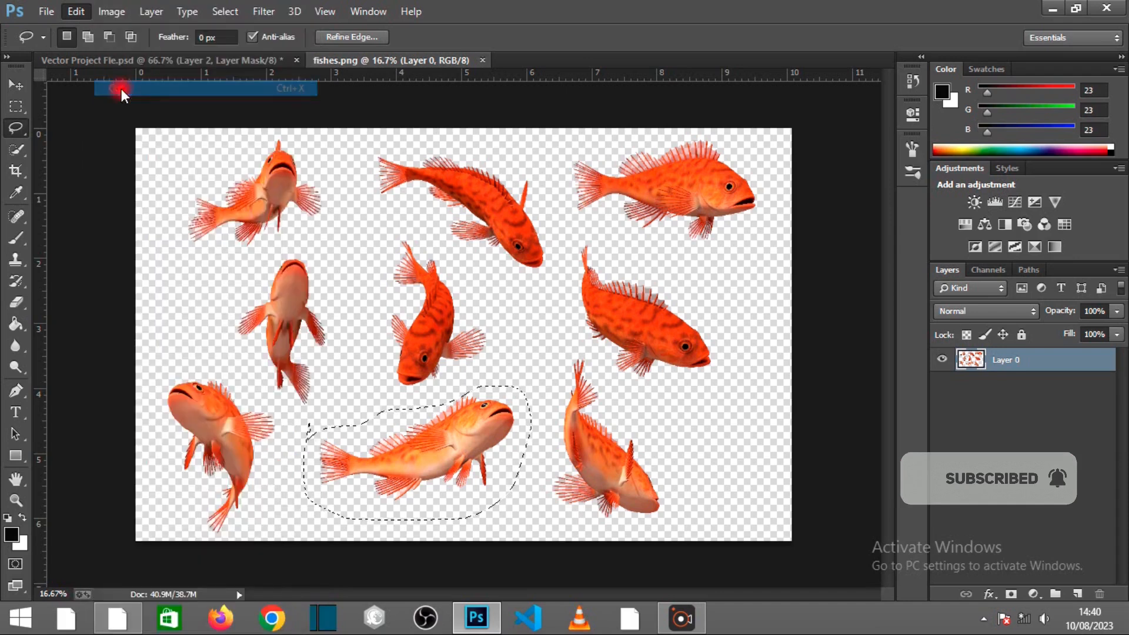
pyautogui.click(187, 65)
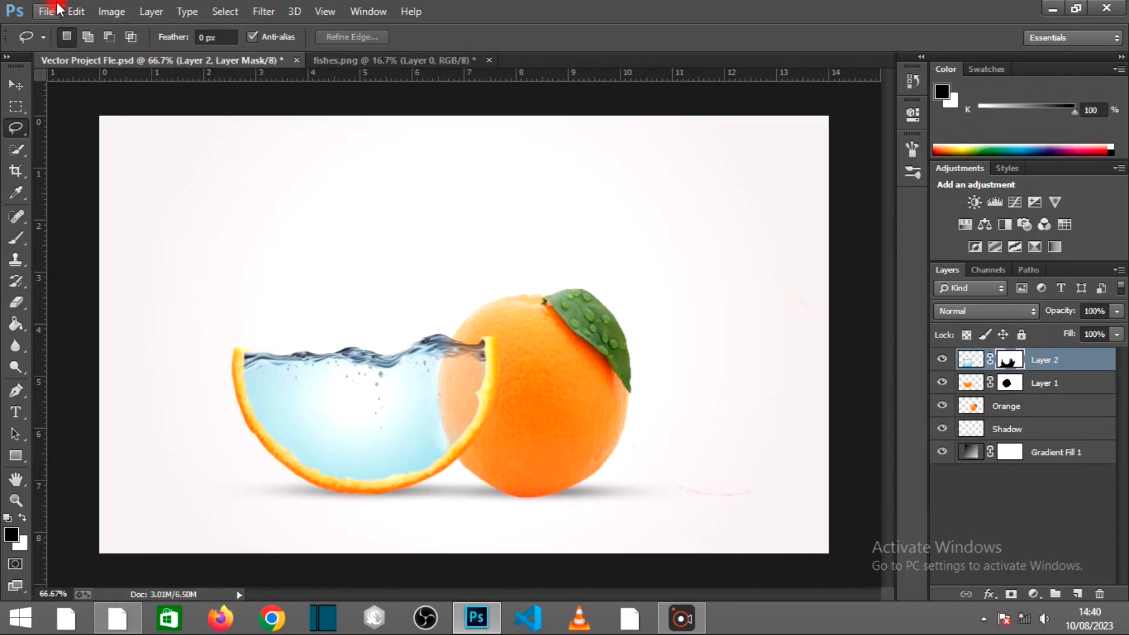
pyautogui.click(75, 11)
pyautogui.click(146, 131)
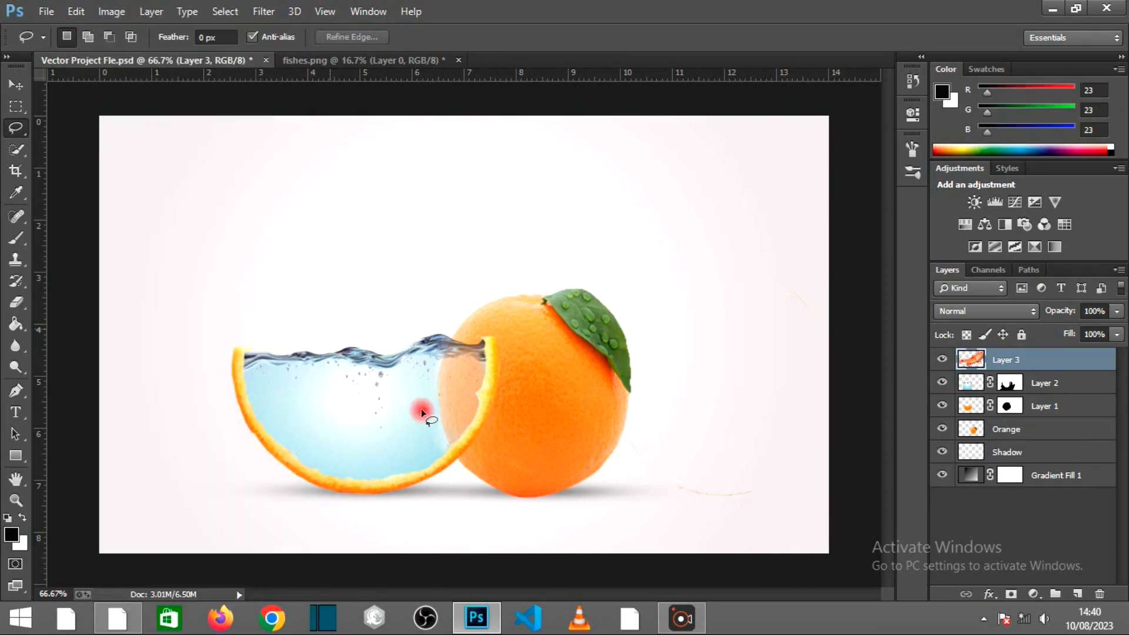
# Step: Scale the pasted fish to about 15% and position it in the water inside the orange slice
pyautogui.click(17, 84)
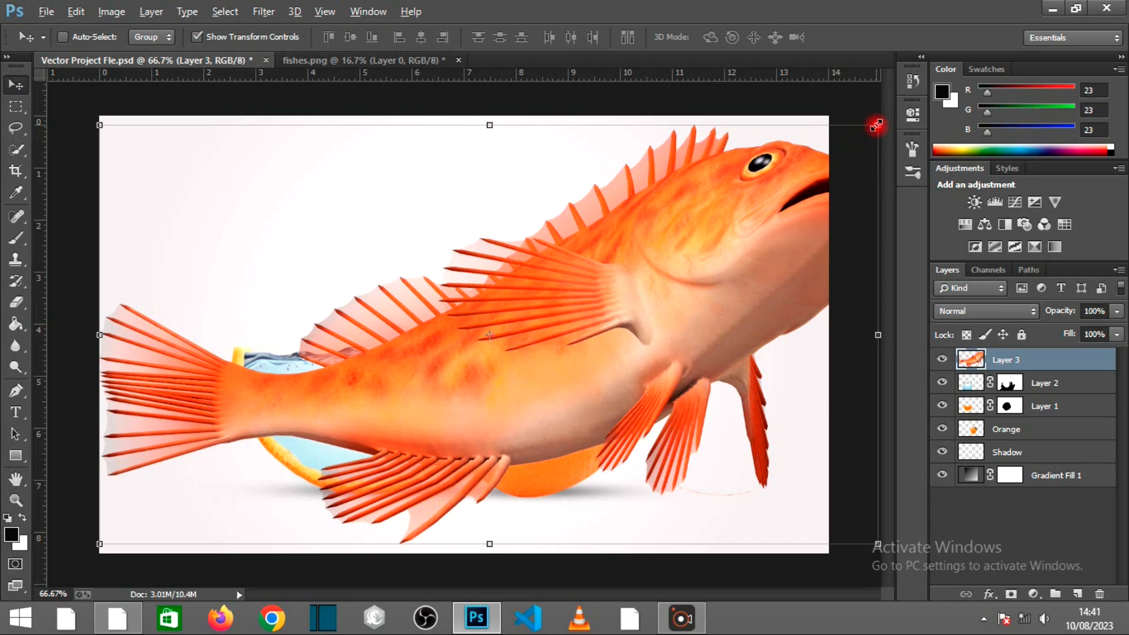
pyautogui.moveTo(876, 125); pyautogui.dragTo(352, 412)
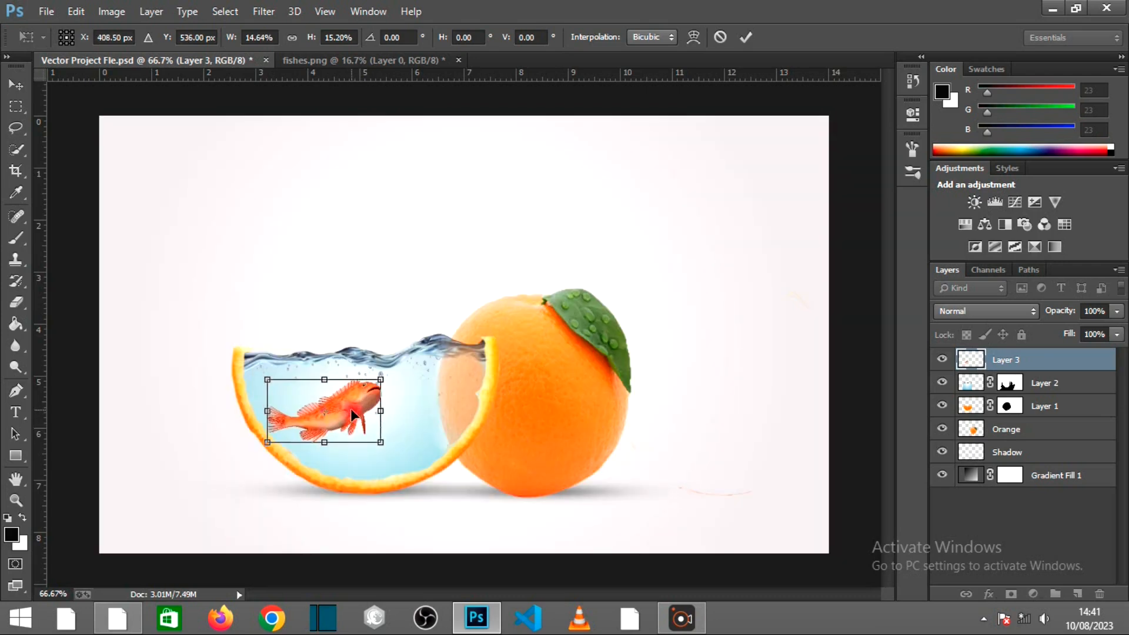
pyautogui.click(748, 38)
pyautogui.moveTo(346, 422); pyautogui.dragTo(344, 421)
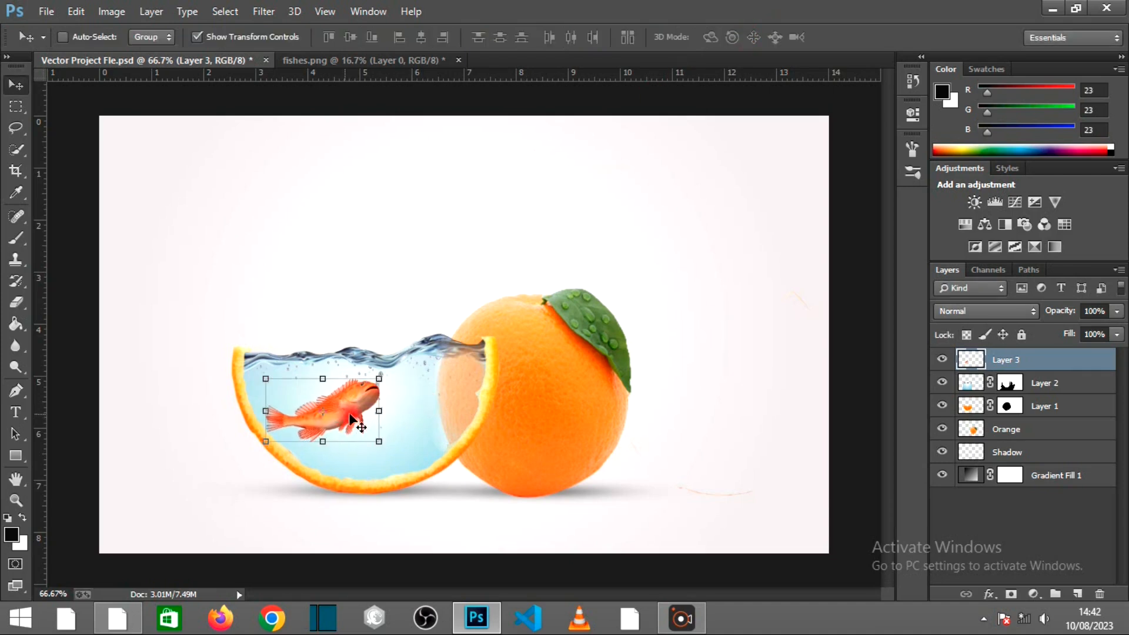
# Step: Set the fish layer's blend mode to Multiply and rename the layer Fish
pyautogui.click(1032, 314)
pyautogui.click(955, 65)
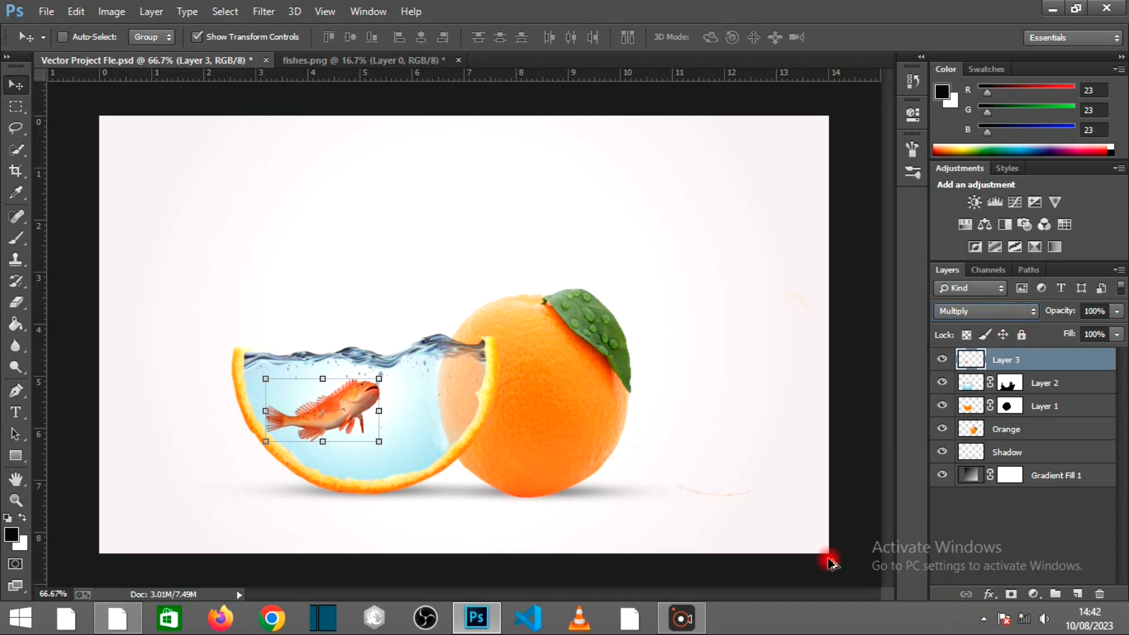
pyautogui.click(1019, 360)
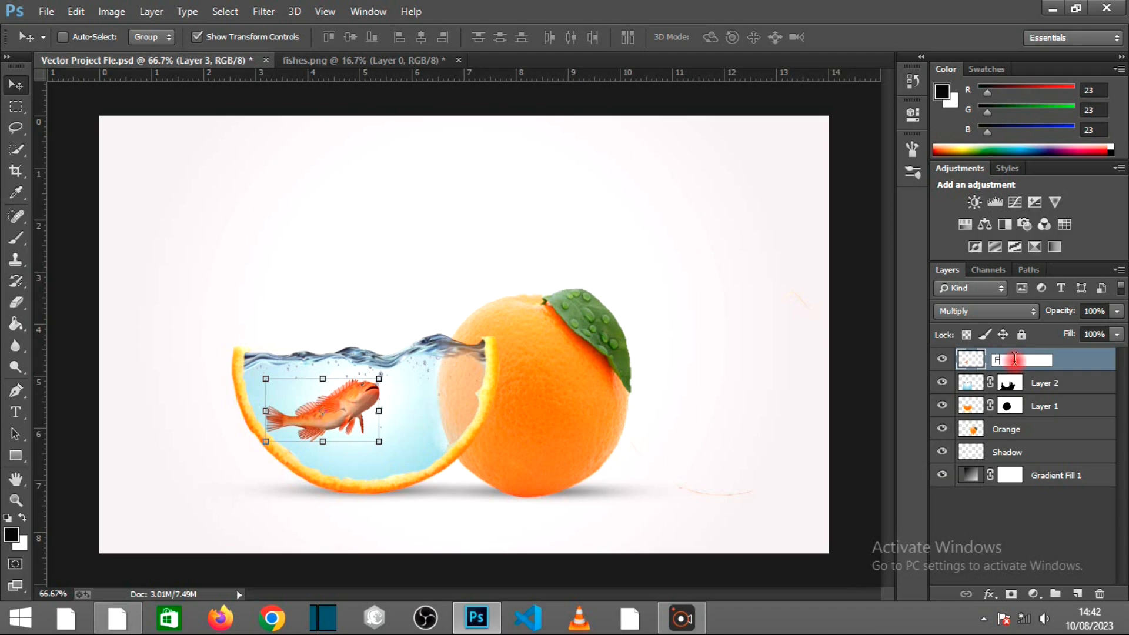
pyautogui.press('Return')
# Step: Add a layer mask to the Fish layer and soften the fish's tail with a 60 px black brush at 16% opacity
pyautogui.click(1011, 595)
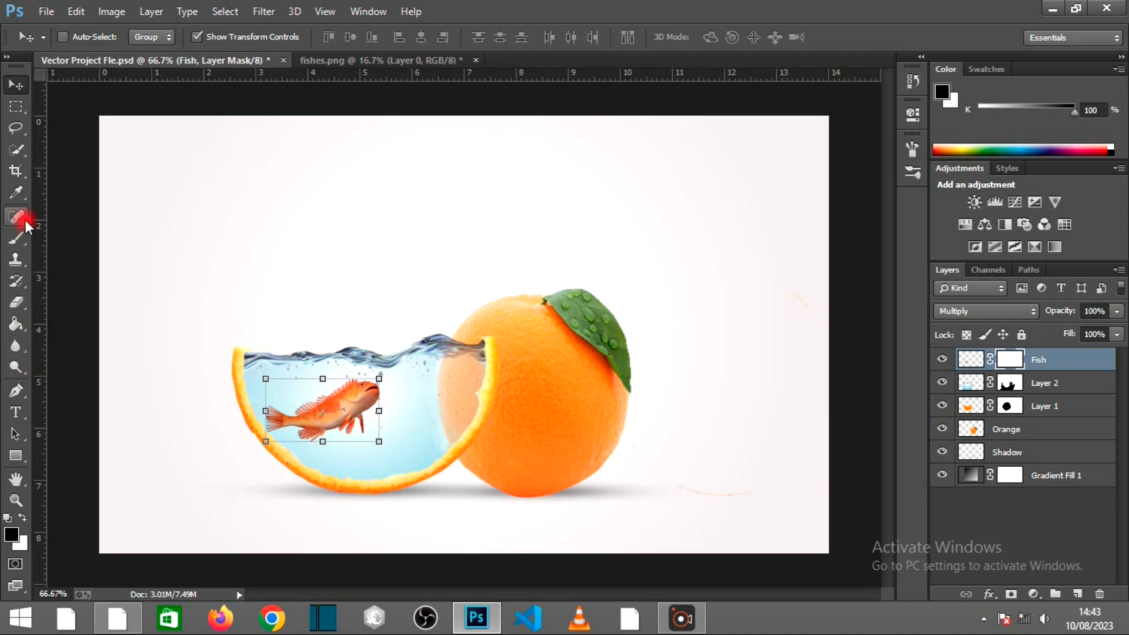
pyautogui.click(23, 235)
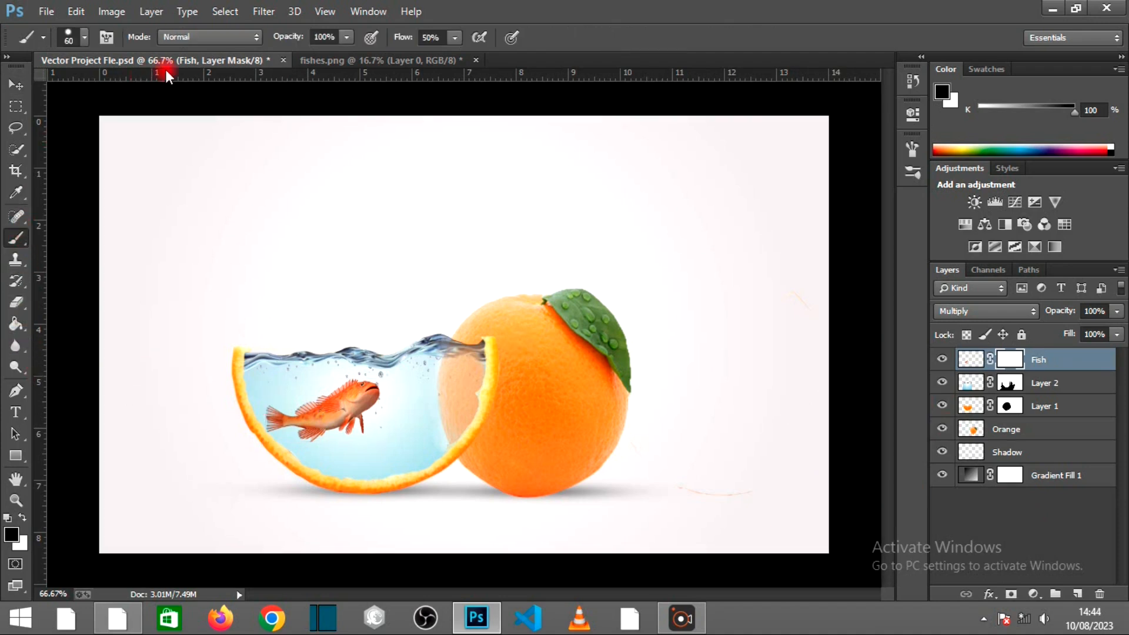
pyautogui.click(347, 38)
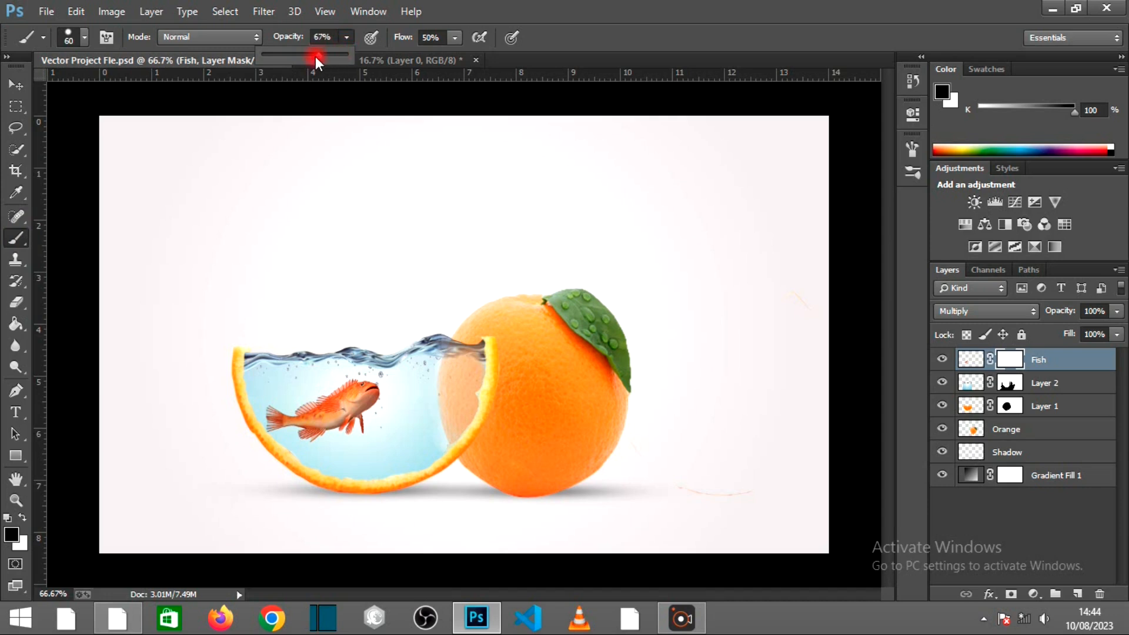
pyautogui.moveTo(274, 56); pyautogui.dragTo(272, 58)
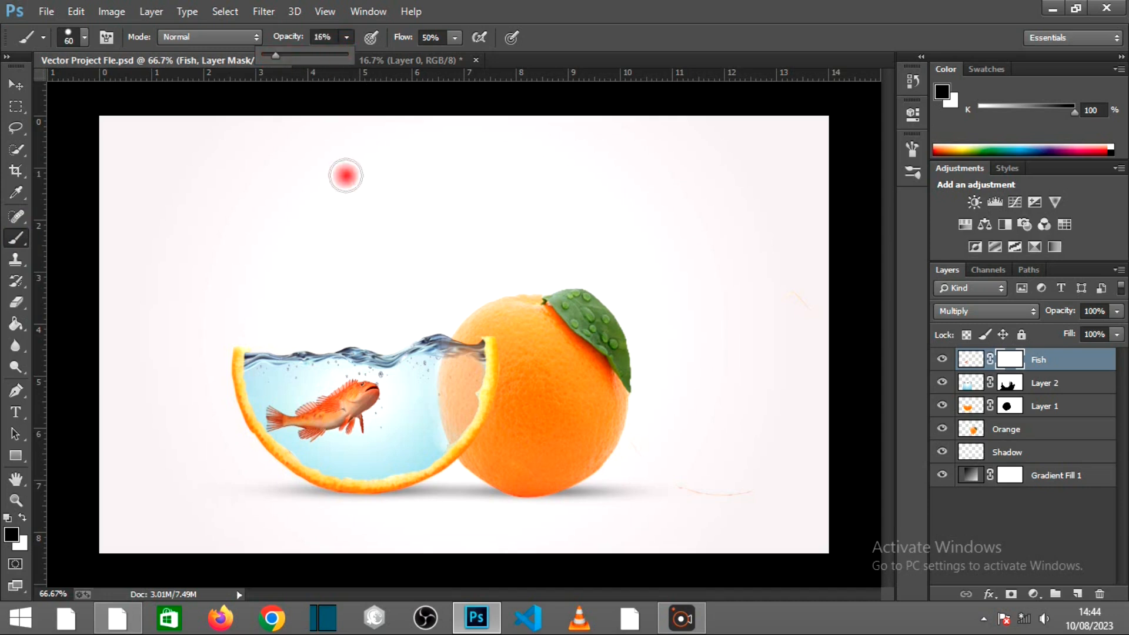
pyautogui.hotkey('ctrl', '+')
pyautogui.hotkey('ctrl', '+')
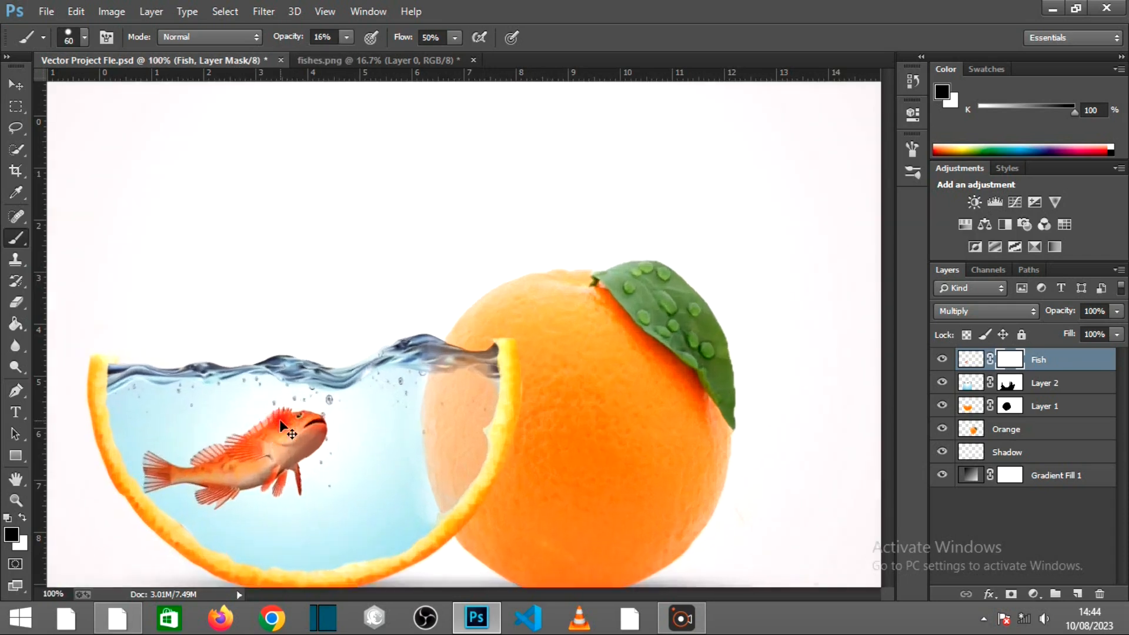
pyautogui.hotkey('ctrl', '-')
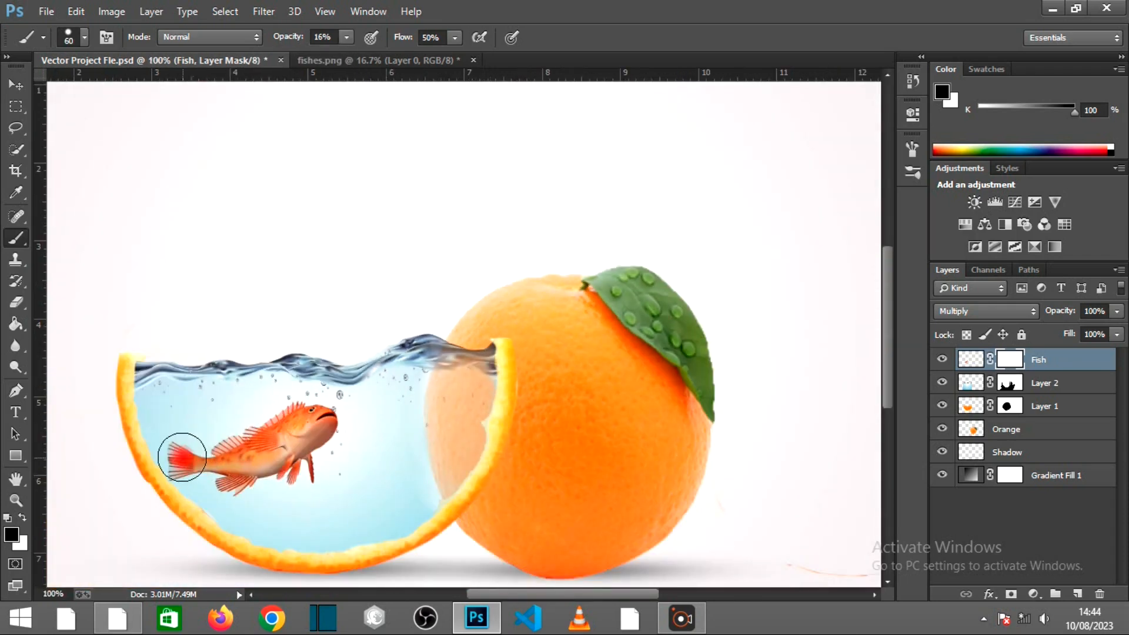
pyautogui.moveTo(196, 462)
pyautogui.mouseDown()
pyautogui.moveTo(182, 438)
pyautogui.moveTo(211, 478)
pyautogui.moveTo(229, 465)
pyautogui.moveTo(191, 449)
pyautogui.moveTo(206, 470)
pyautogui.mouseUp()
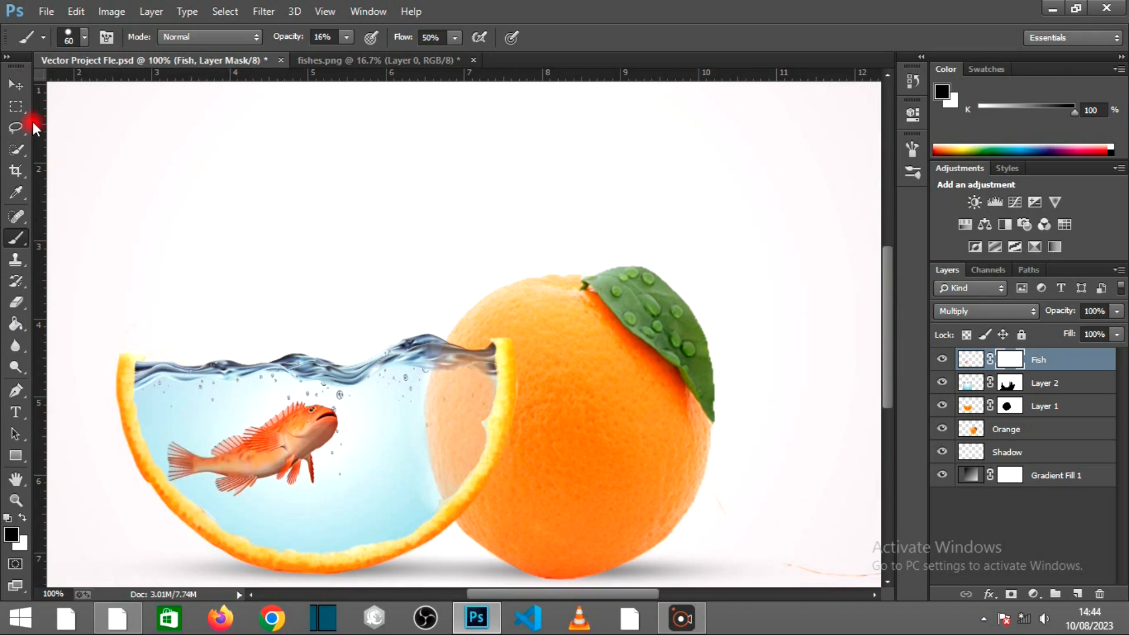
# Step: Switch to the Move tool and turn off its transform controls
pyautogui.click(15, 84)
pyautogui.click(195, 37)
pyautogui.moveTo(890, 338)
pyautogui.mouseDown()
pyautogui.moveTo(904, 381)
pyautogui.moveTo(902, 336)
pyautogui.mouseUp()
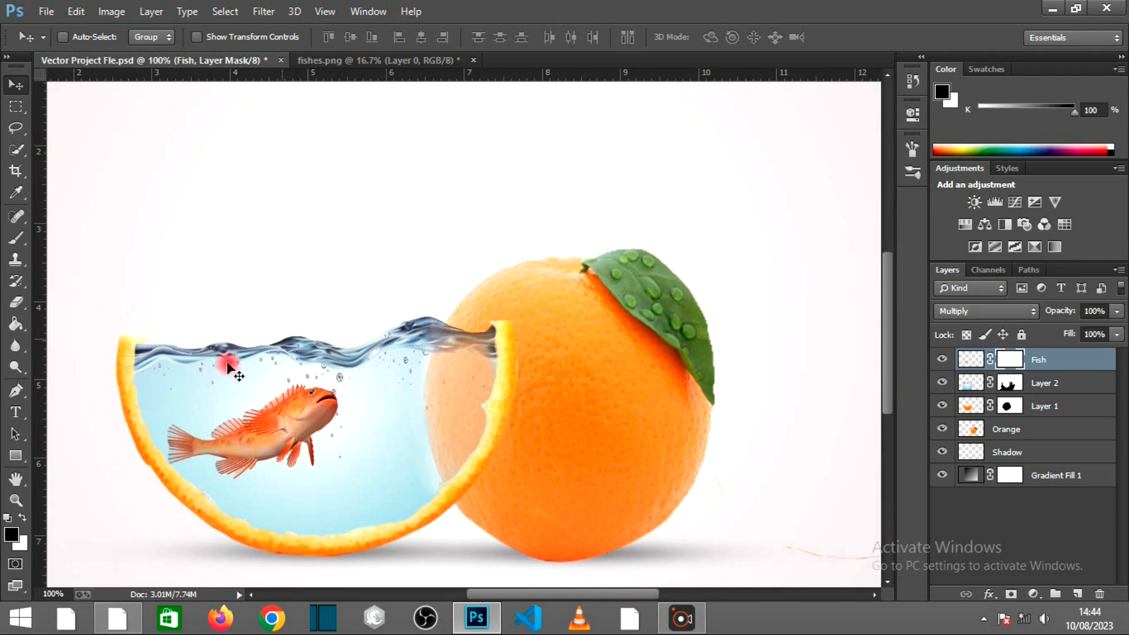